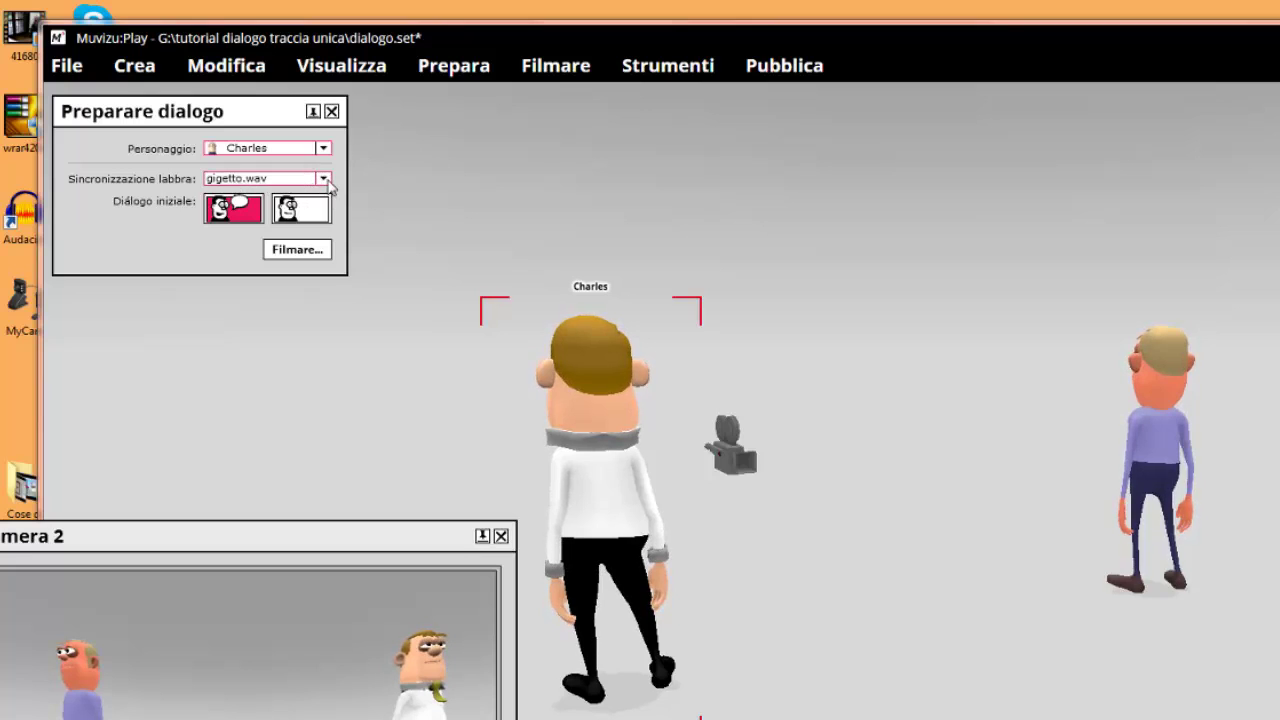
Check the lip-sync audio files available for Charles, keeping gigetto.wav, and open dialogue filming for the scene's characters.
click(324, 180)
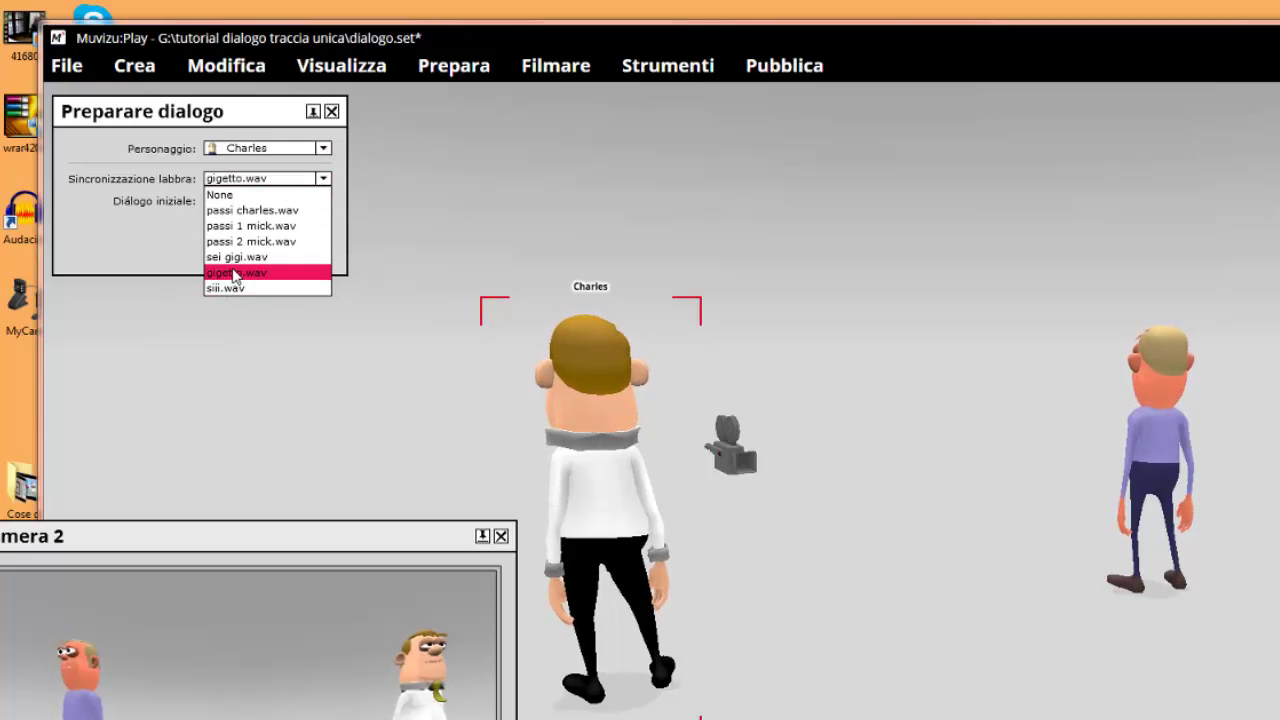
click(322, 184)
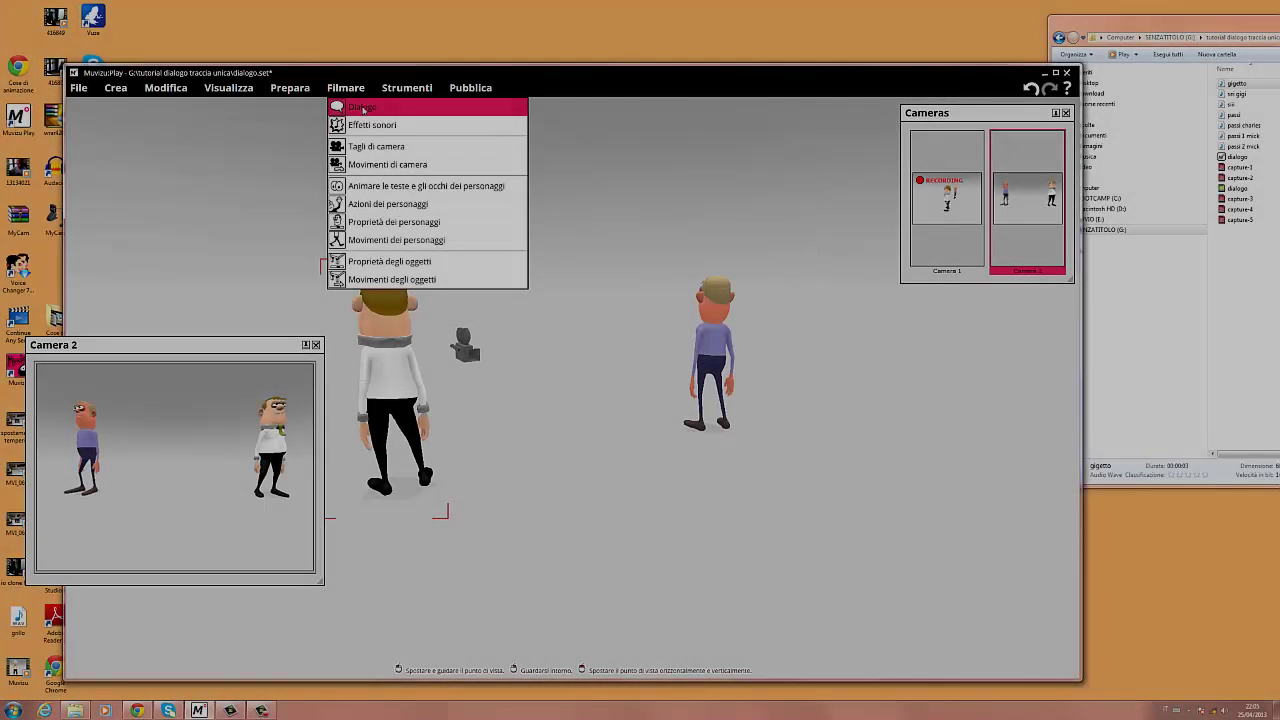
click(363, 113)
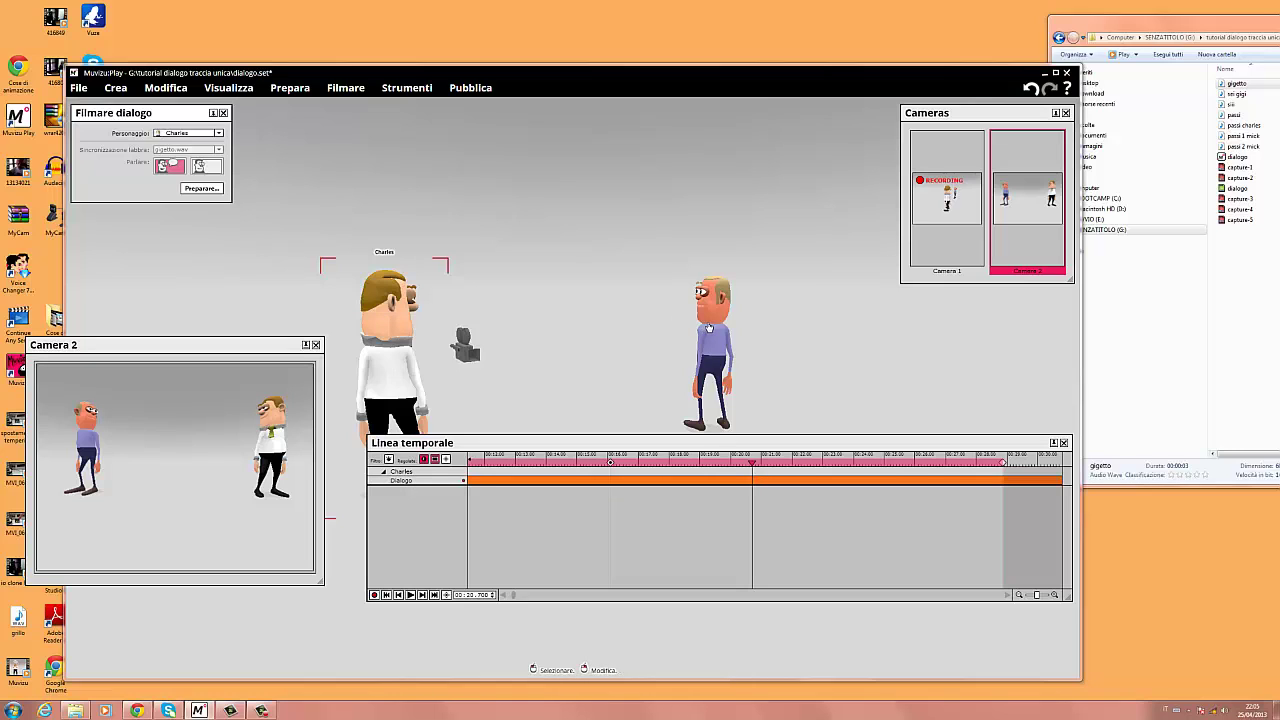
click(709, 328)
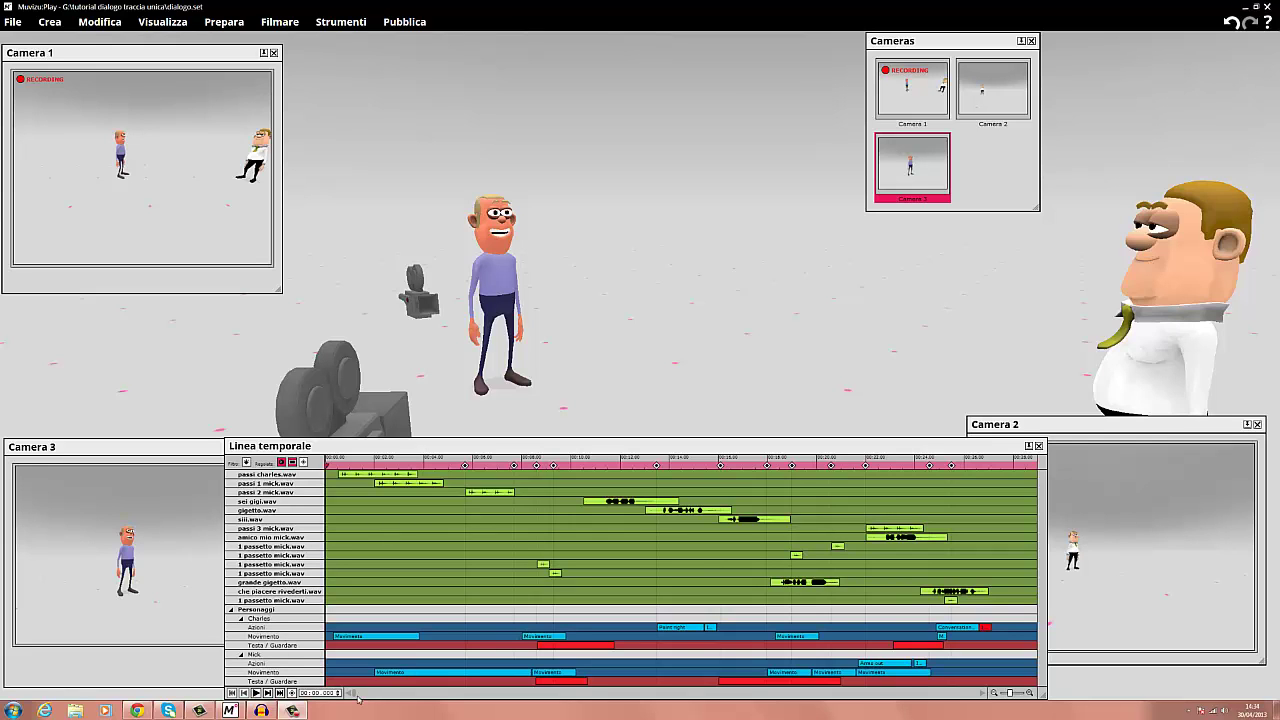
Play the scene from the start to review the characters' movements and dialogue, and stop playback.
click(256, 693)
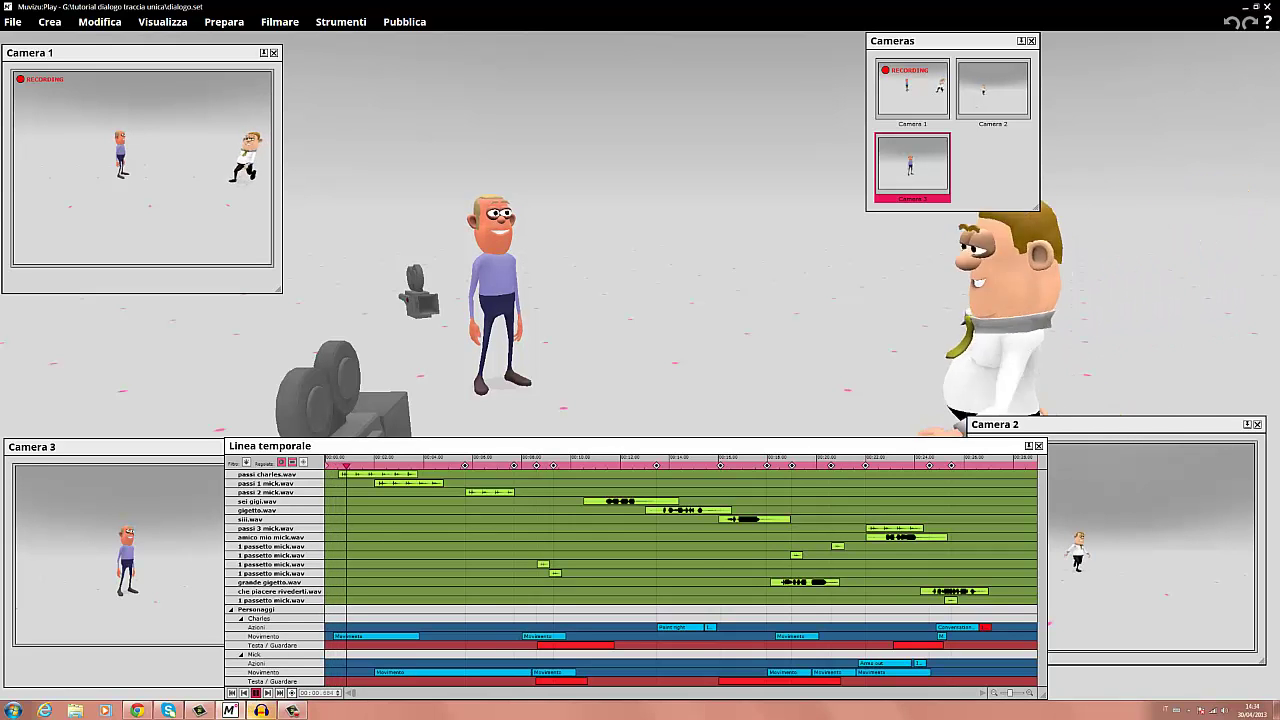
mouse_move(261, 710)
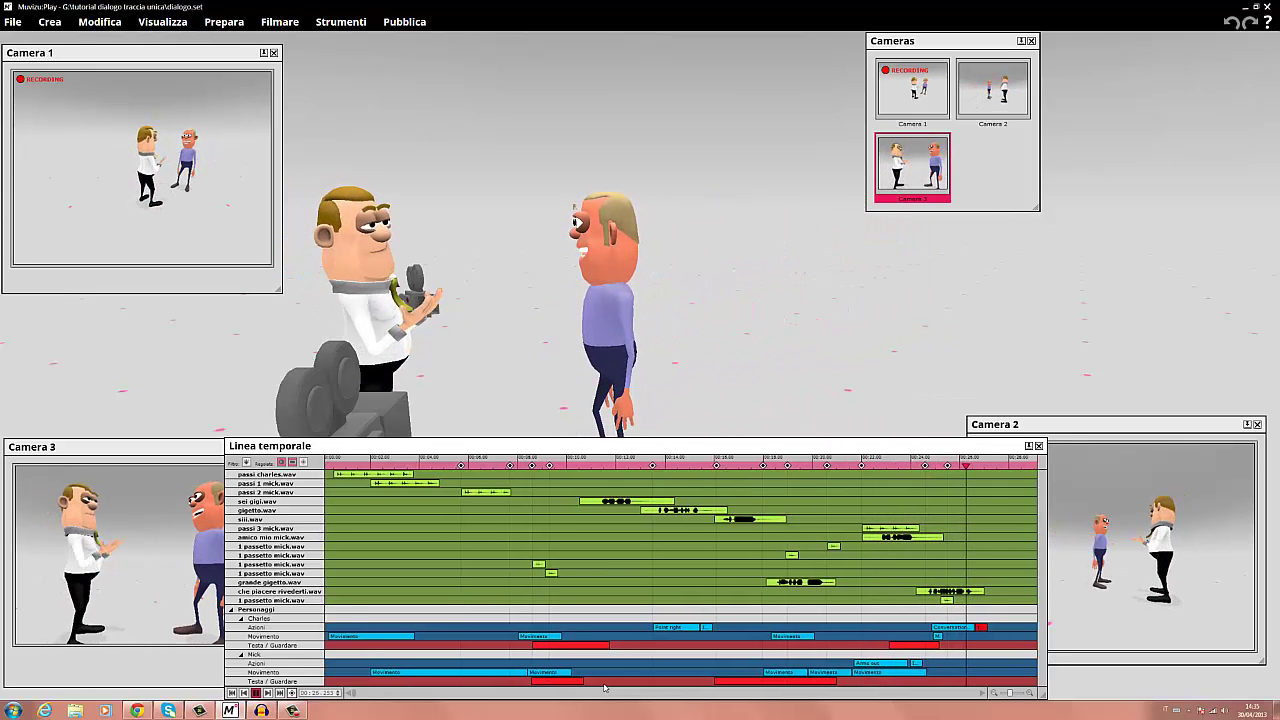
click(256, 693)
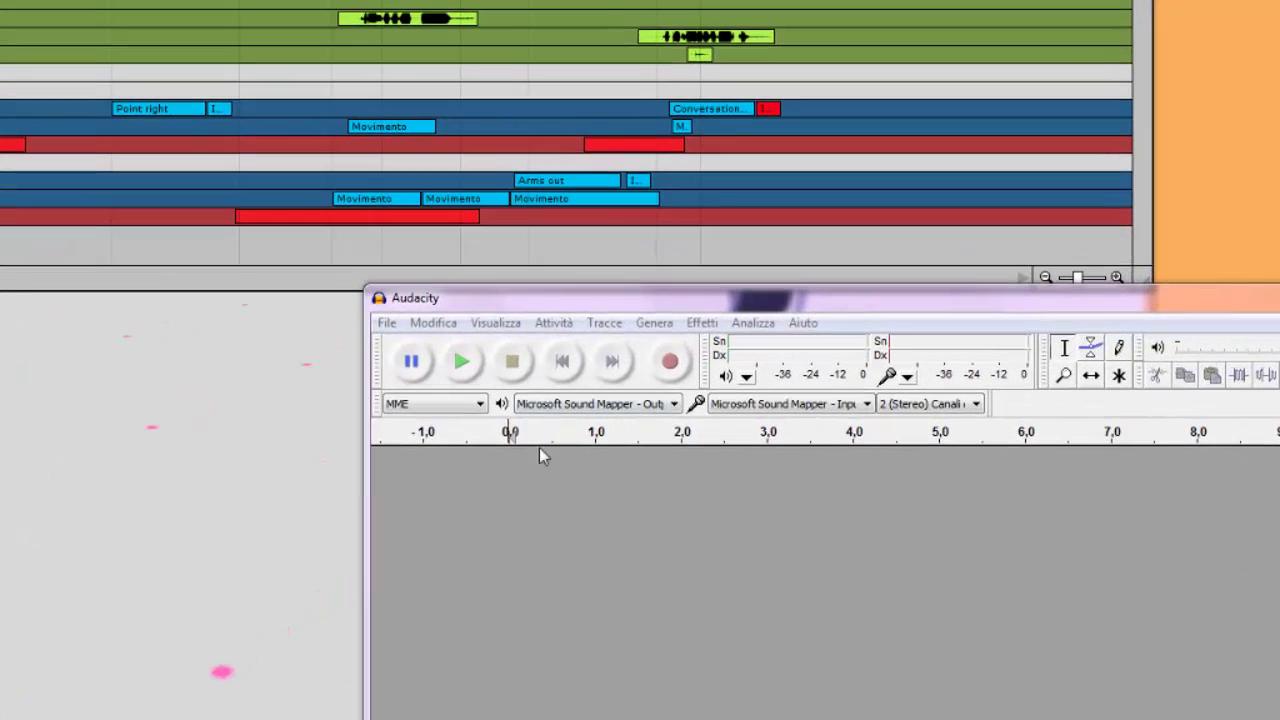
Switch to Audacity and import the sei gigi audio file from the tutorial dialogo traccia unica folder, reading it directly from the original.
click(387, 324)
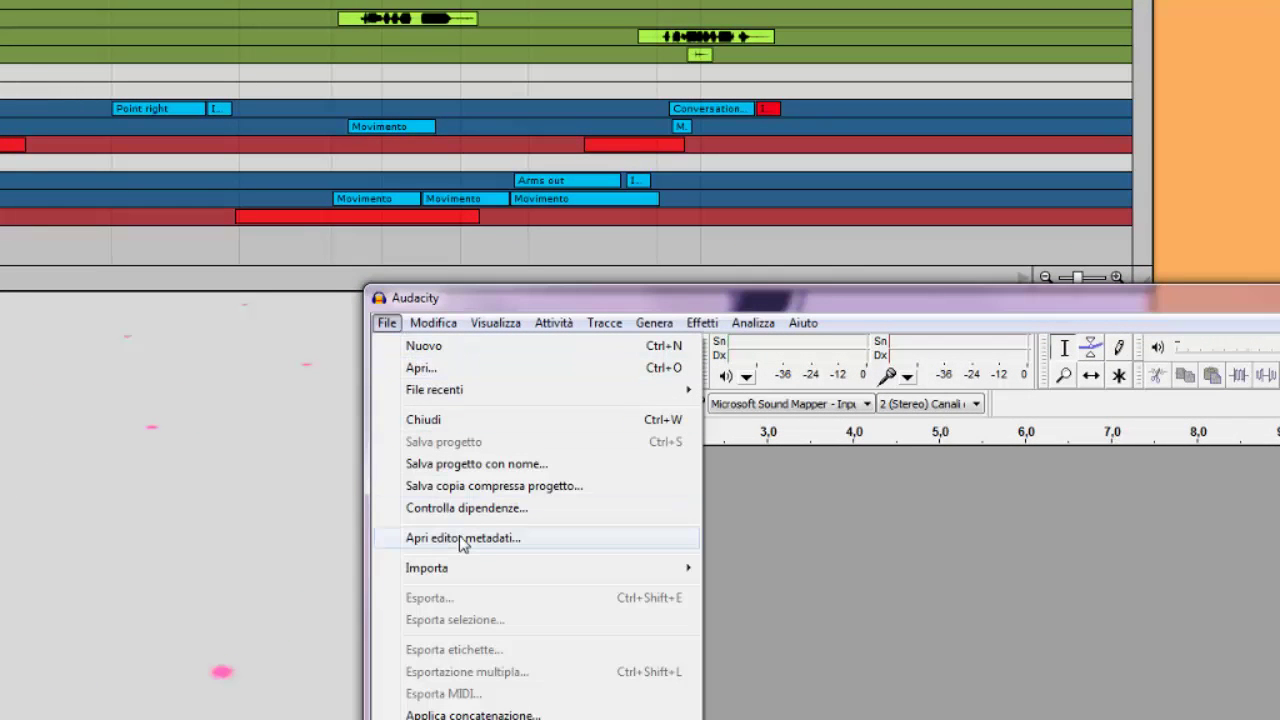
mouse_move(455, 570)
click(759, 565)
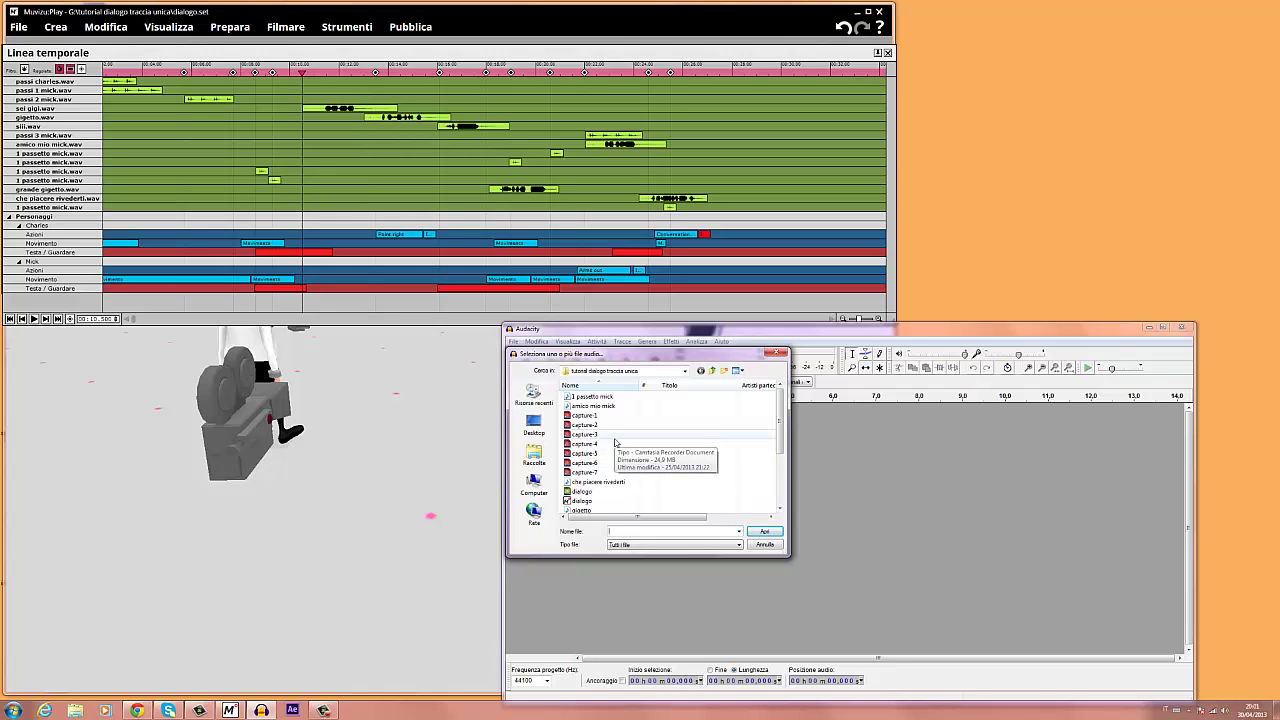
drag(781, 410, 781, 458)
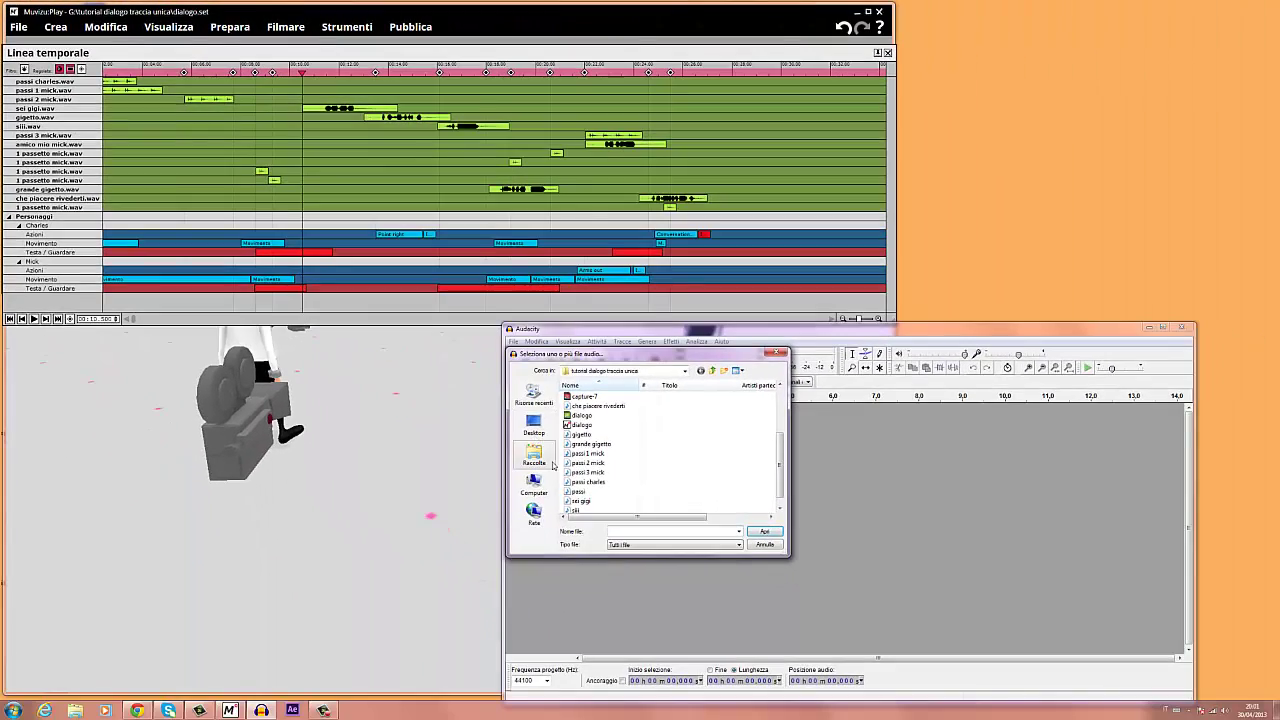
click(745, 634)
double_click(587, 503)
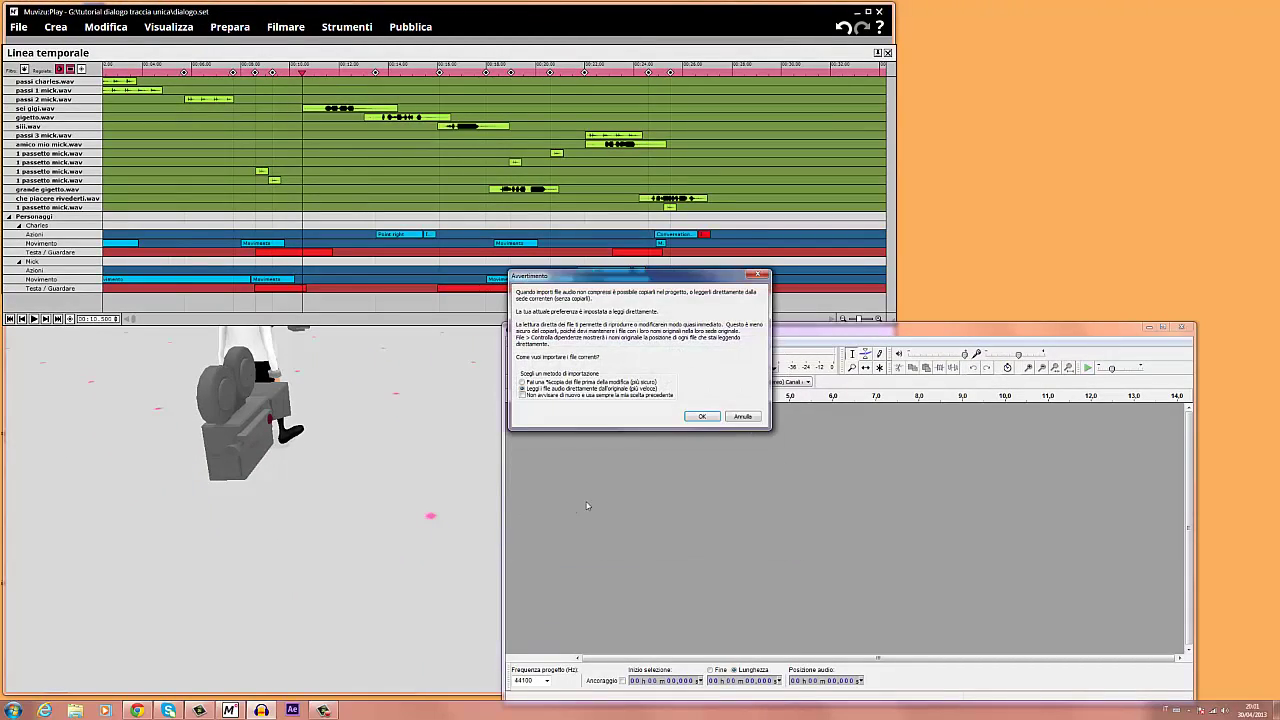
click(704, 416)
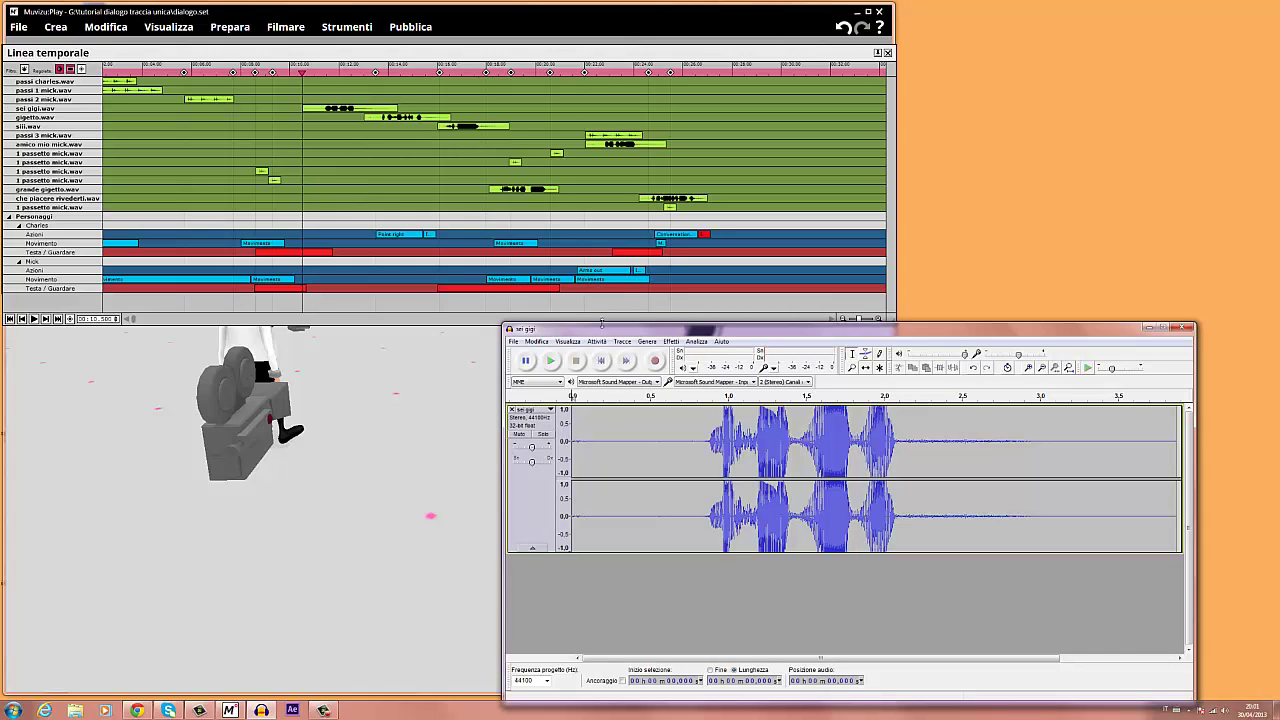
Import the gigetto audio file as a second track, reading it directly from the original.
click(513, 341)
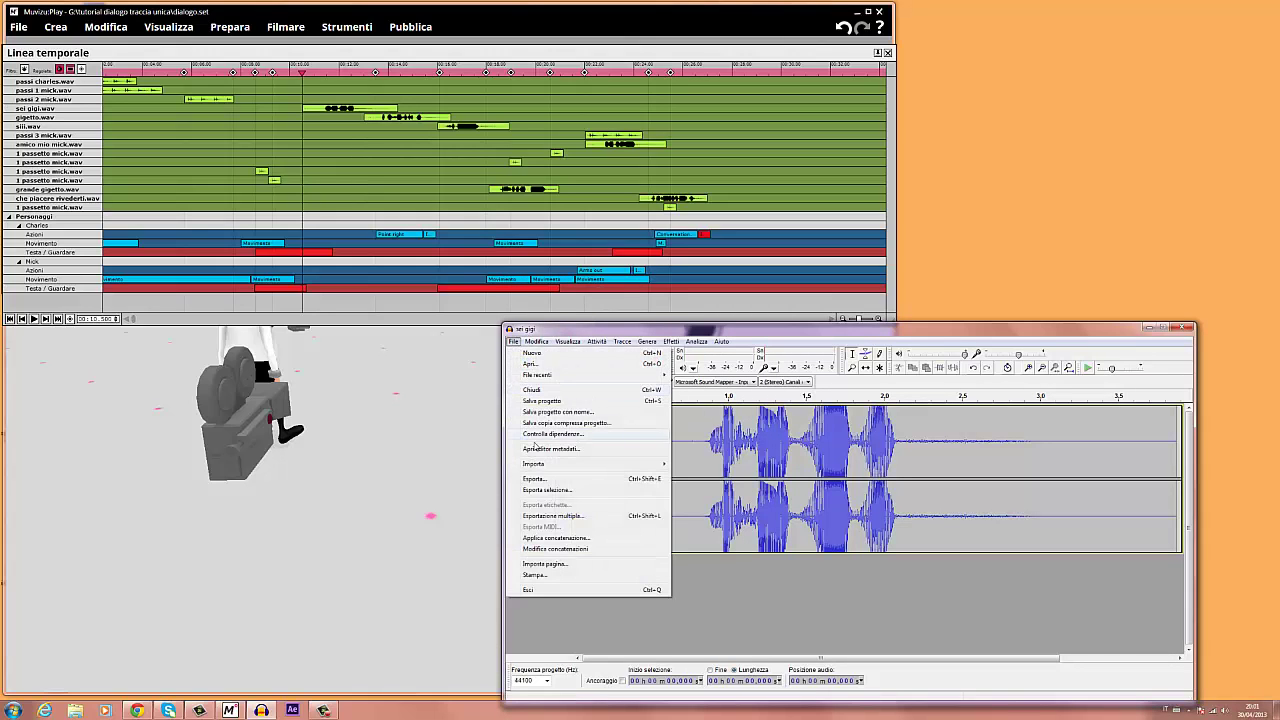
mouse_move(540, 466)
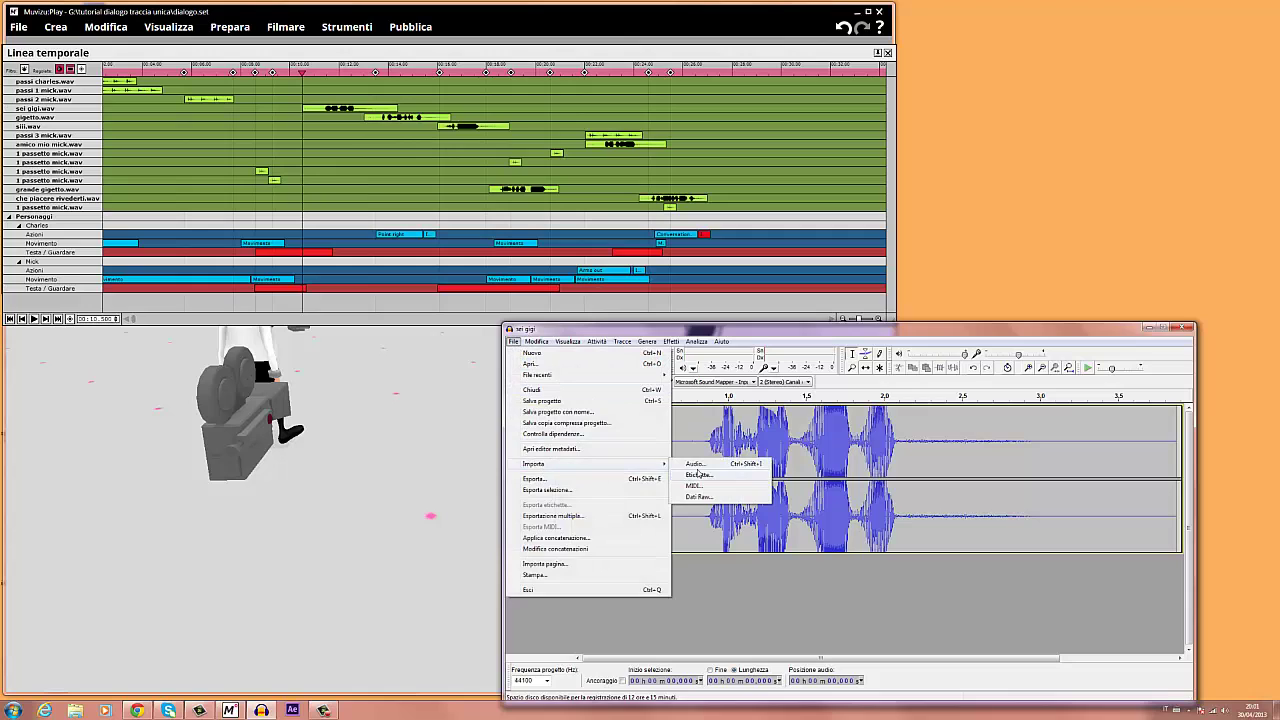
click(695, 464)
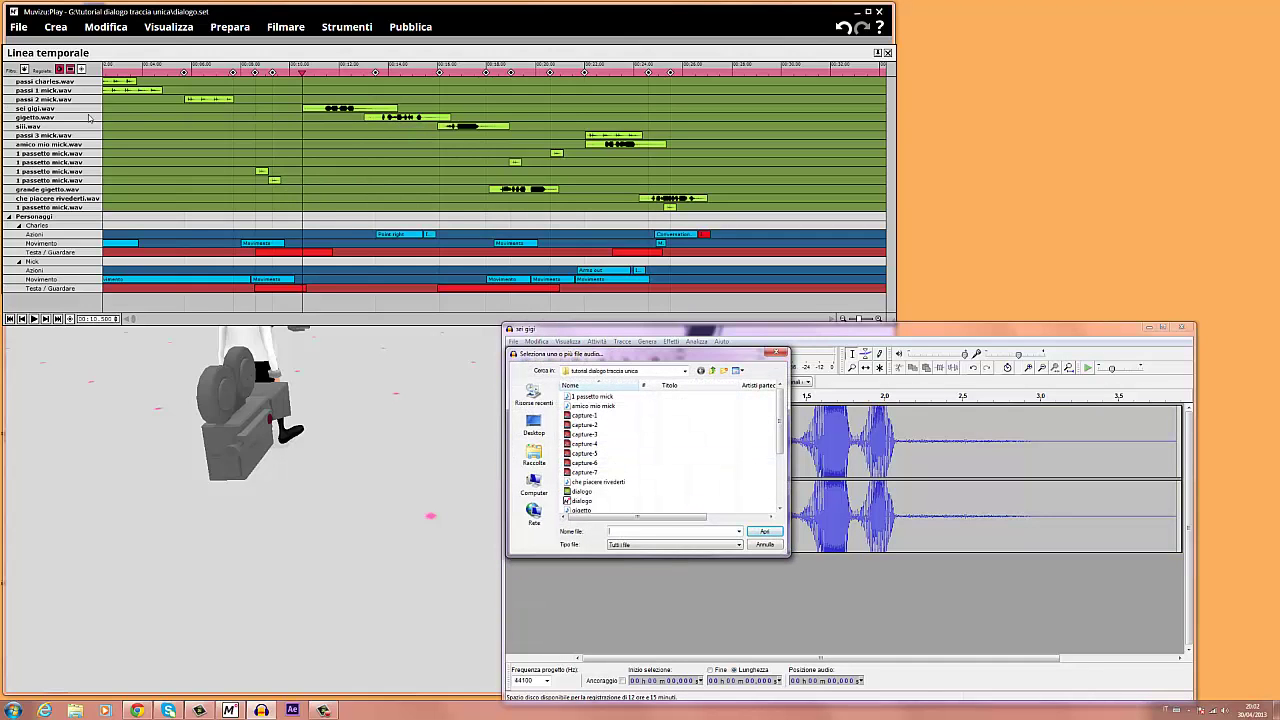
click(594, 509)
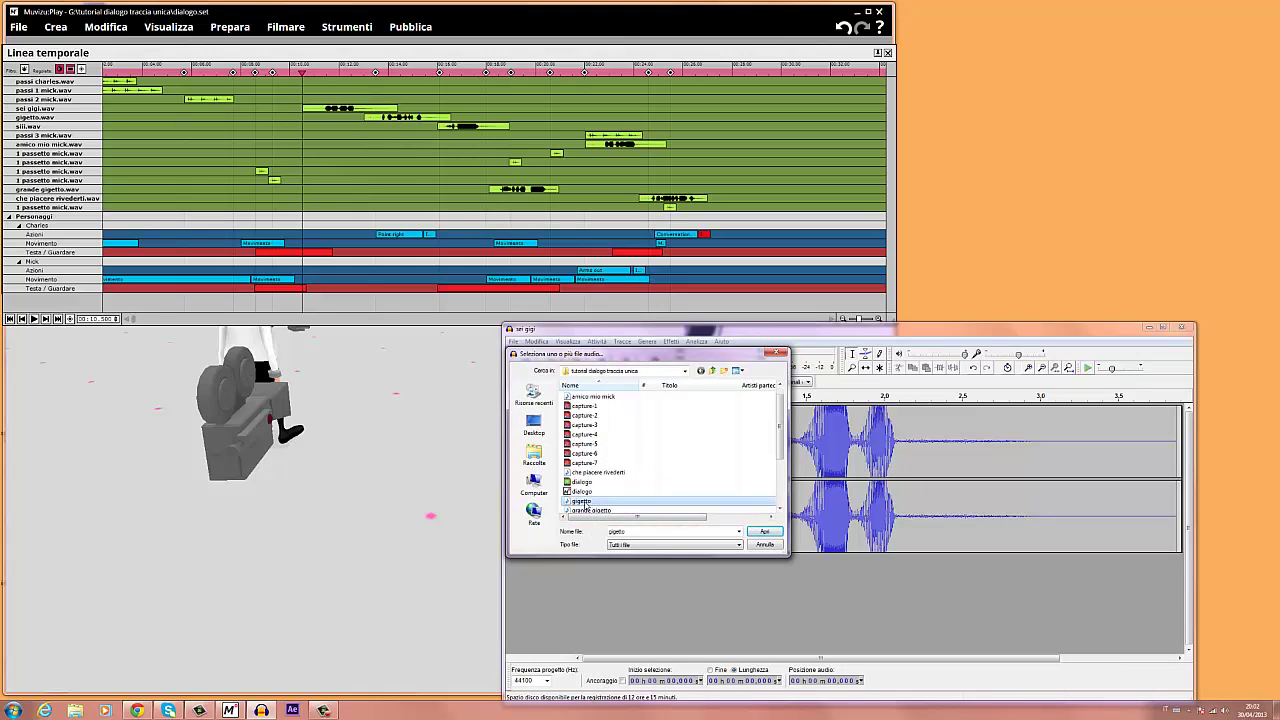
double_click(586, 502)
click(702, 416)
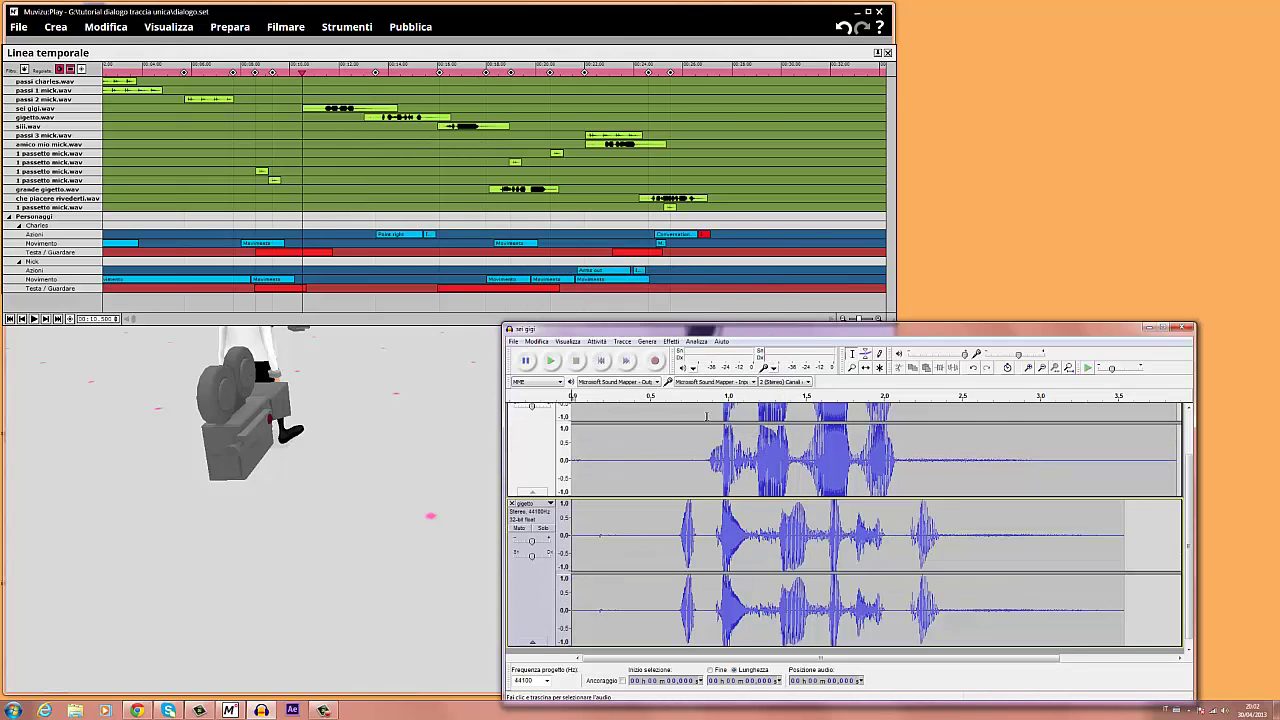
Reduce the display height of the sei gigi and gigetto tracks so more tracks fit in view.
click(1136, 476)
scroll(991, 499, up, 2)
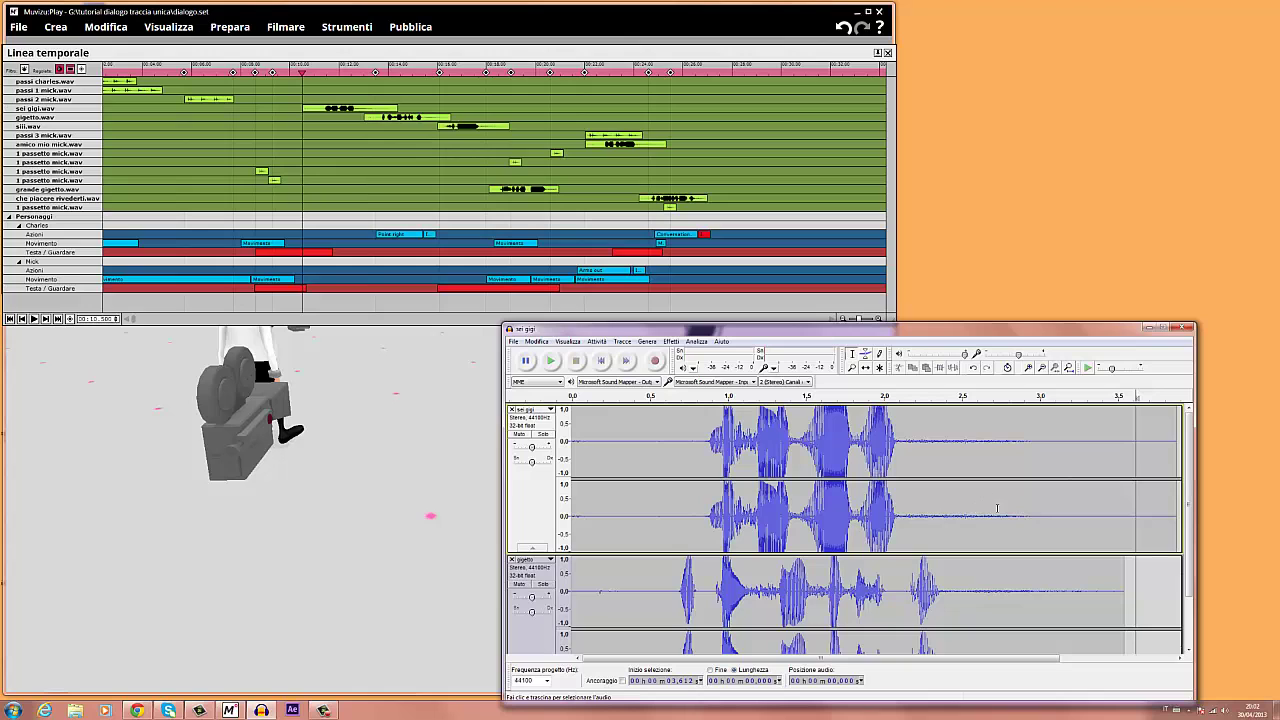
drag(1190, 431, 1189, 445)
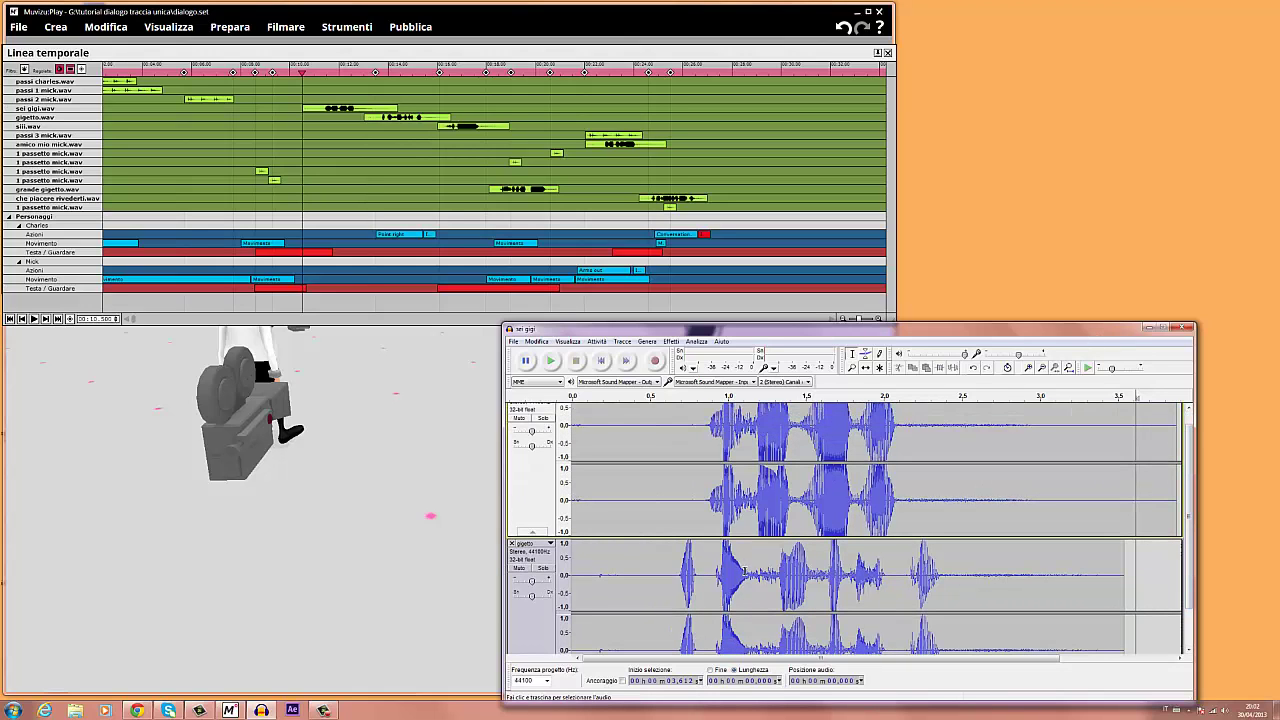
drag(645, 537, 648, 474)
drag(636, 641, 635, 560)
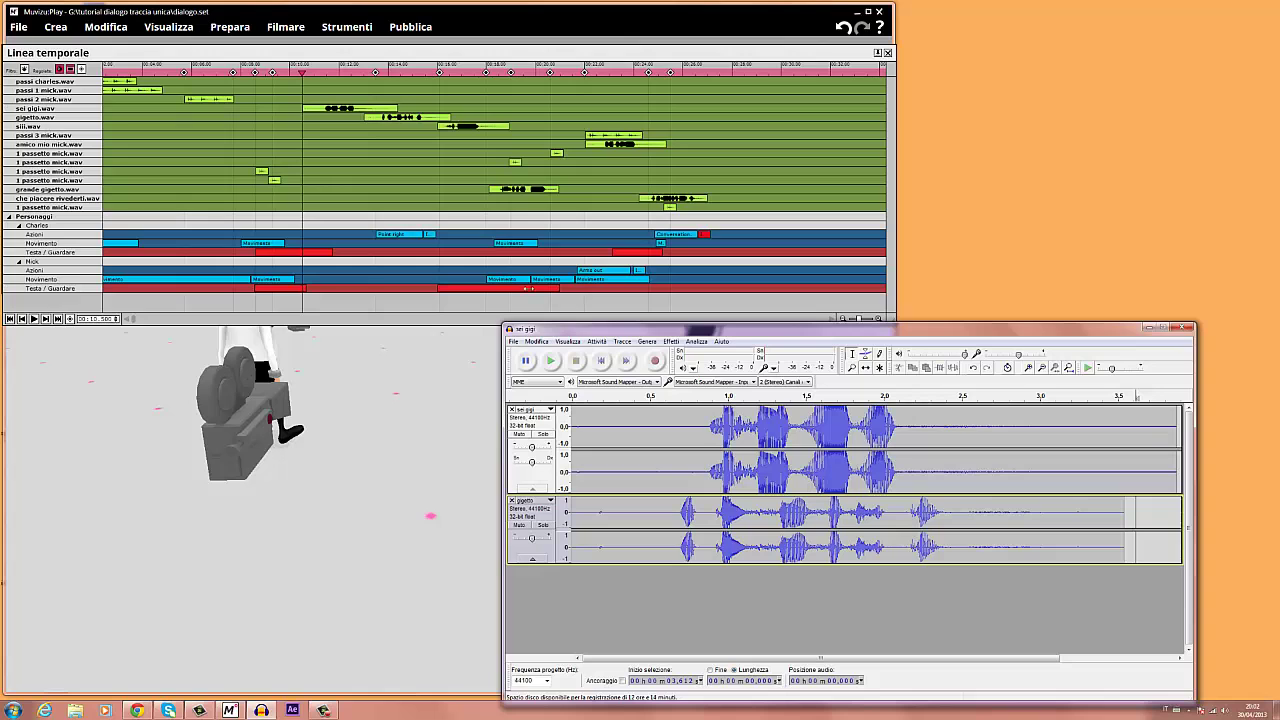
Import the siii audio file as a third track, reading it directly from the original, and reduce the track's display height.
click(513, 343)
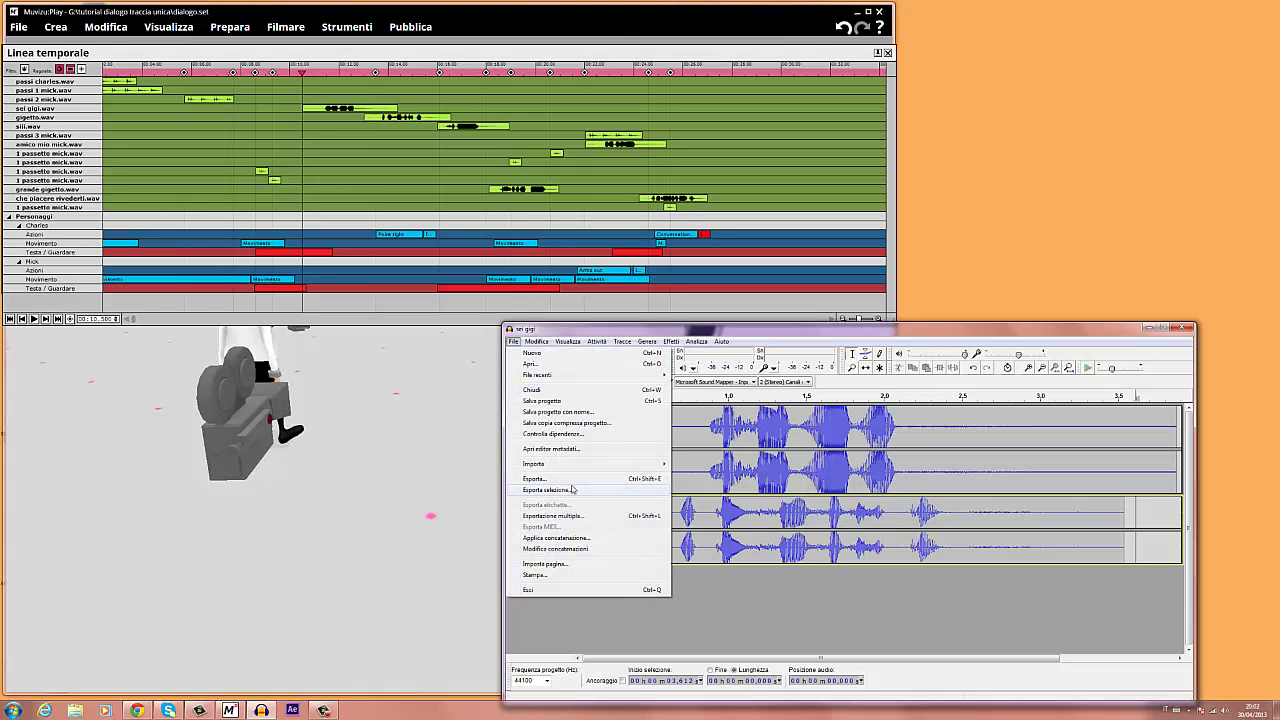
mouse_move(598, 468)
click(703, 465)
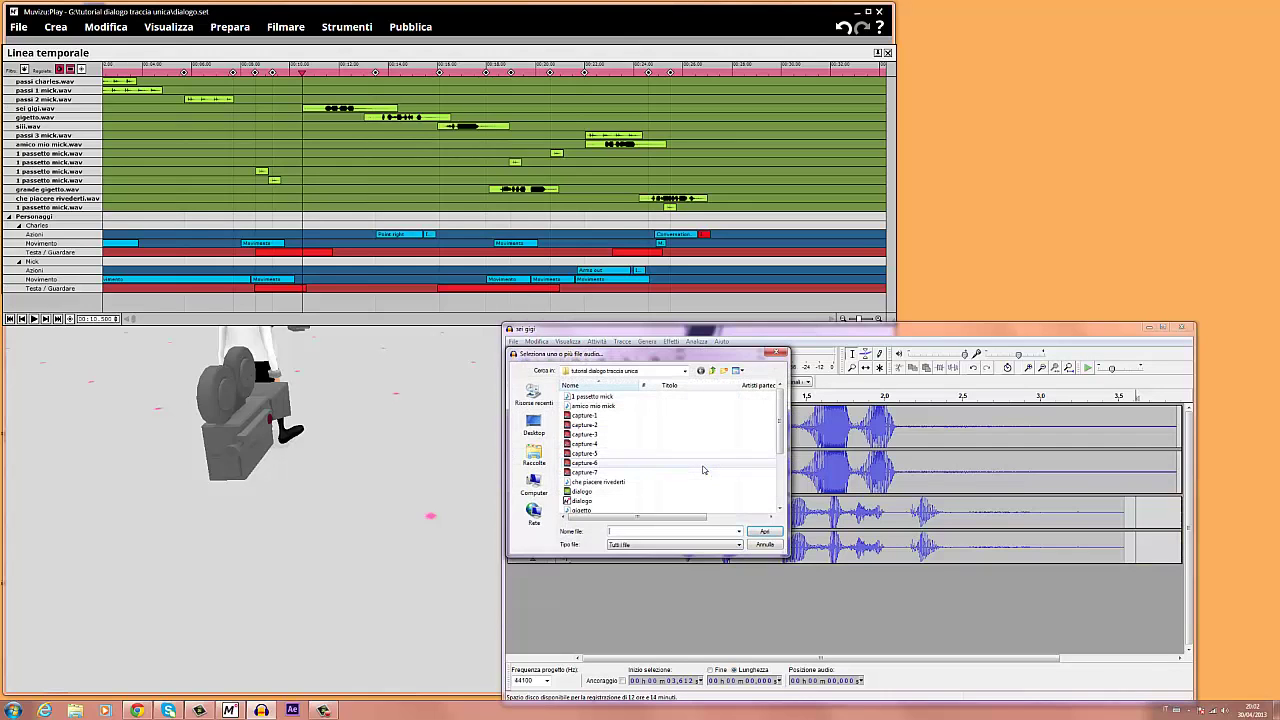
drag(781, 395, 781, 445)
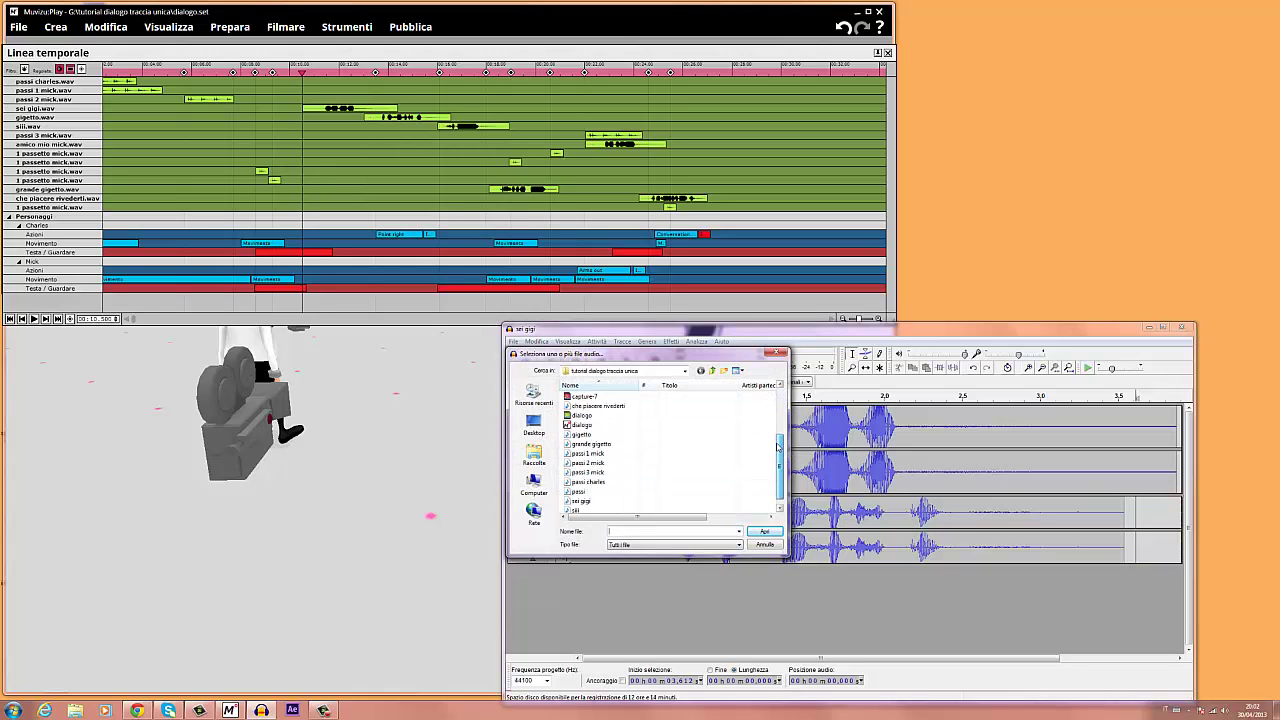
double_click(578, 511)
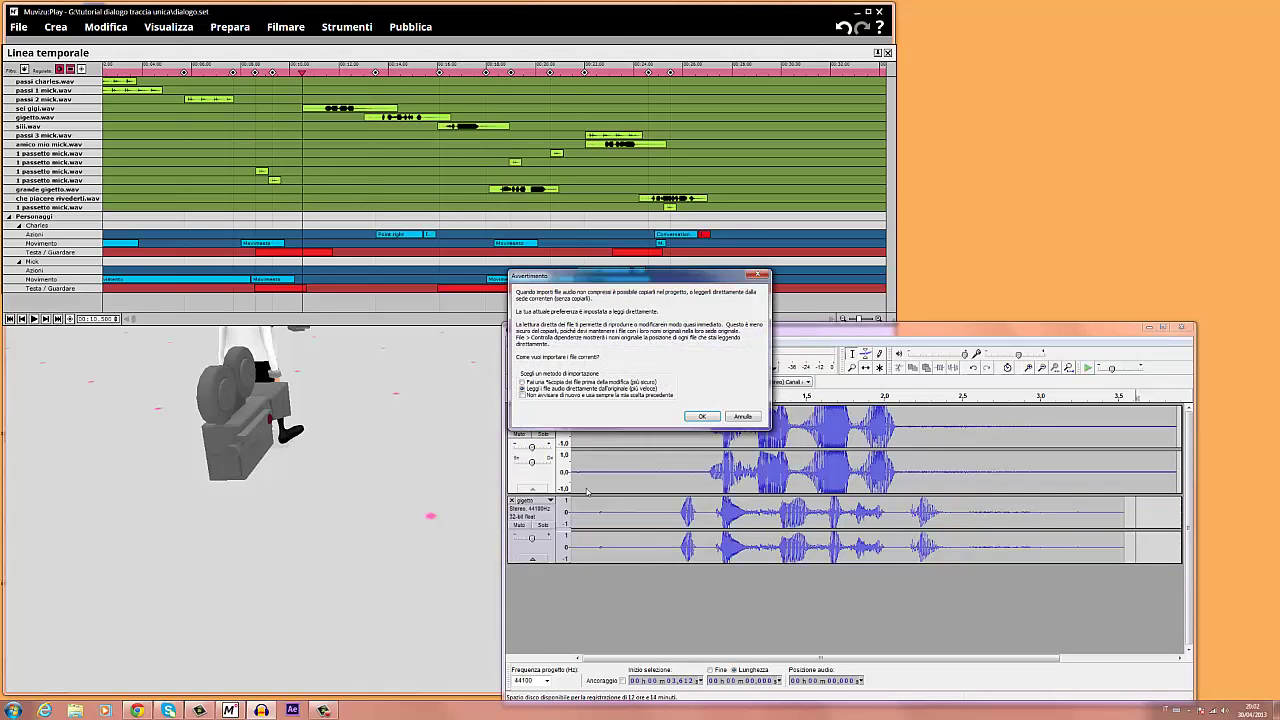
click(702, 416)
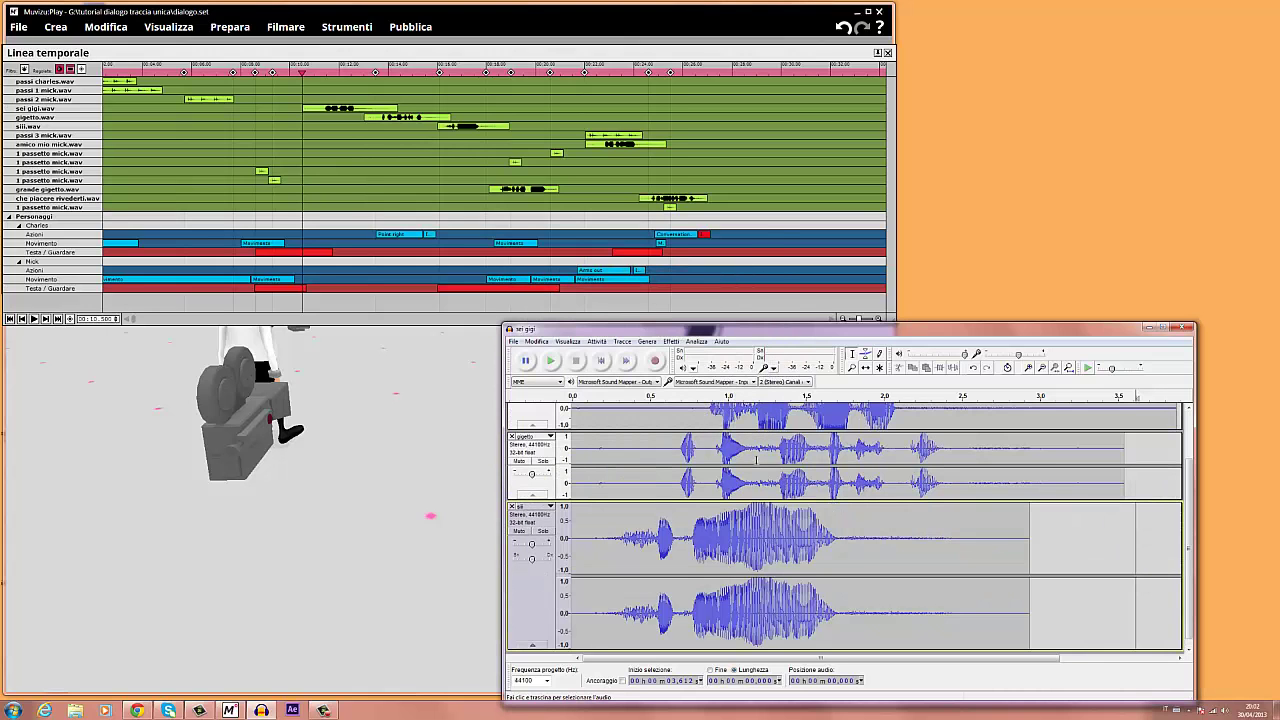
drag(830, 650, 830, 588)
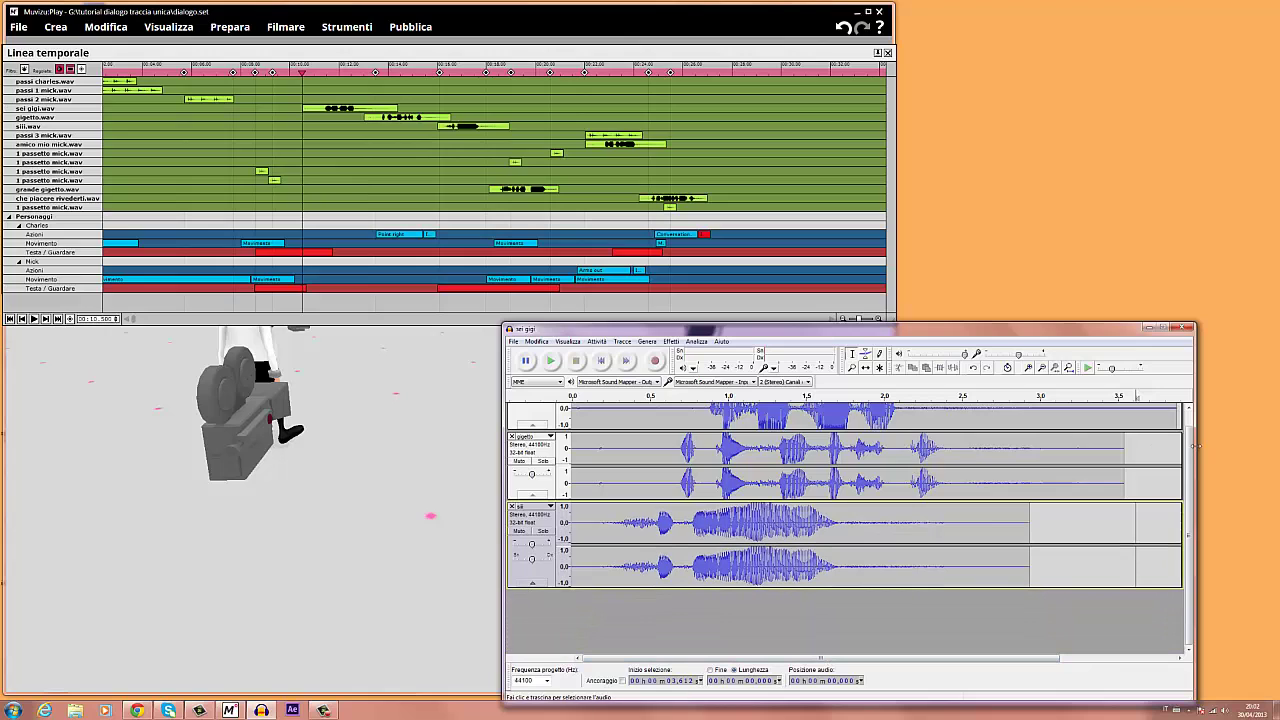
drag(1194, 450, 1194, 424)
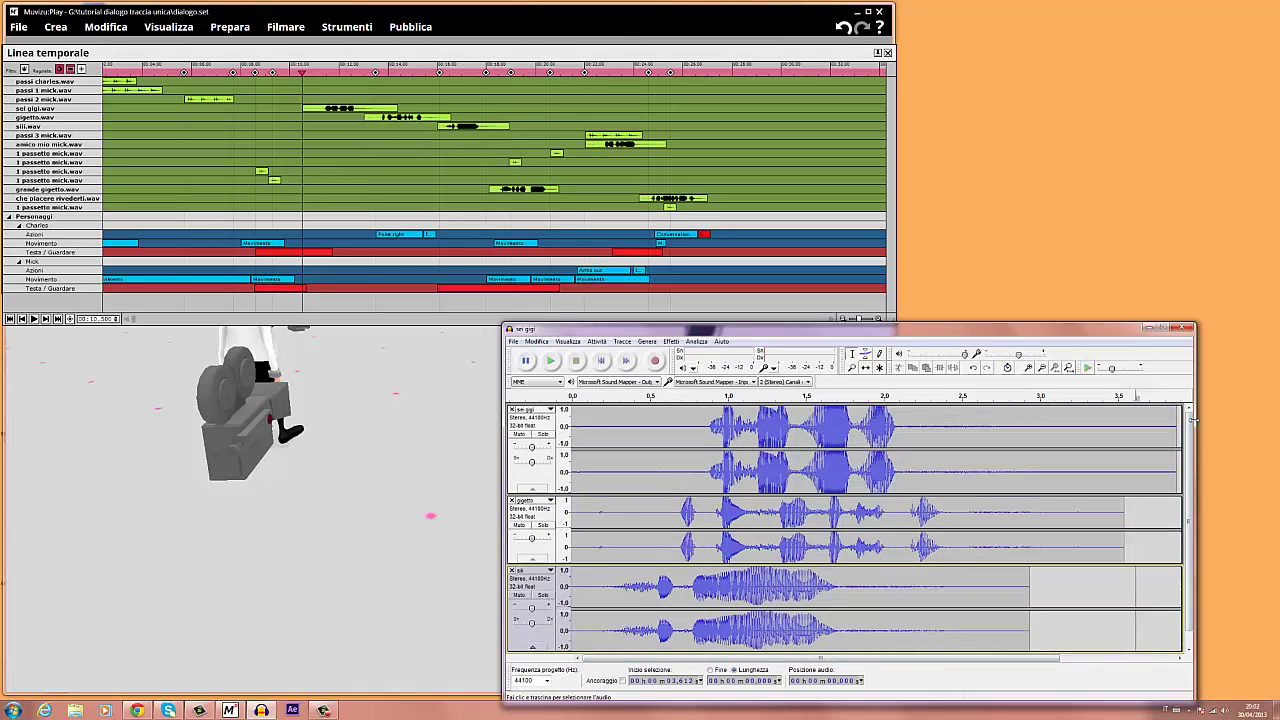
click(323, 710)
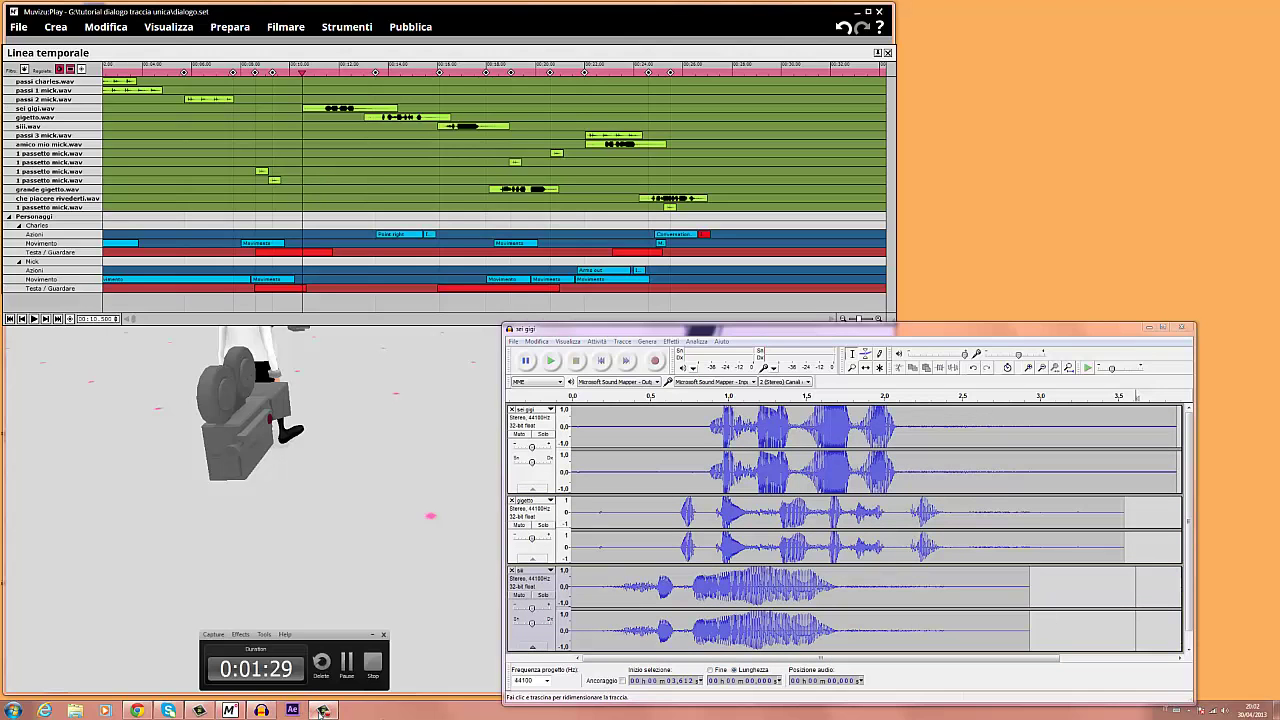
click(373, 670)
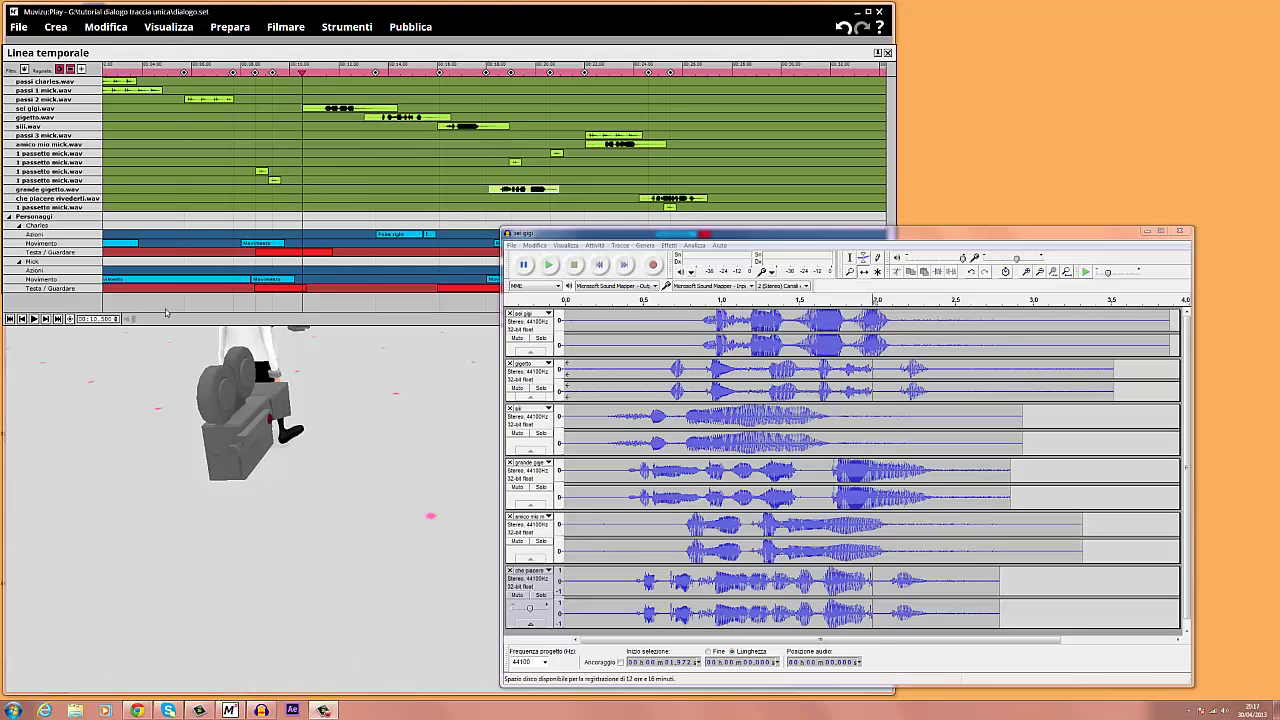
Switch to Muvizu and move the timeline playhead to the start of the gigetto.wav clip at 13 seconds.
click(300, 74)
drag(302, 72, 363, 80)
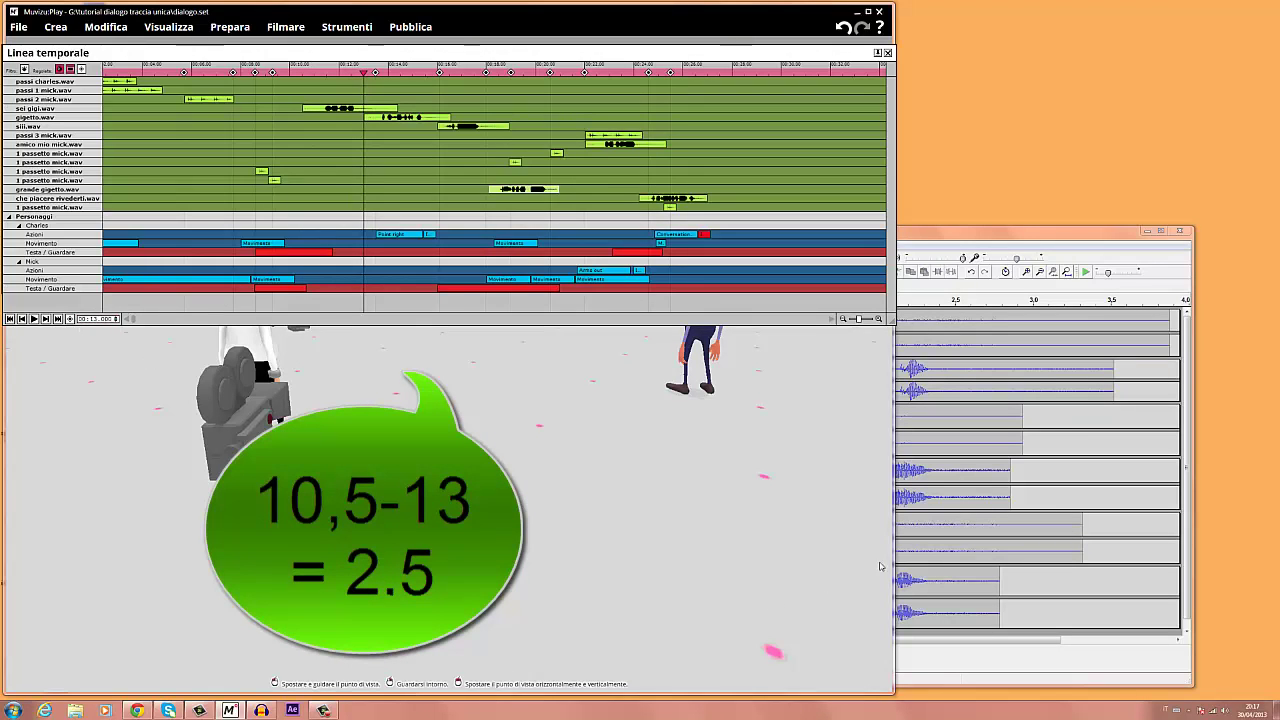
Switch to Audacity, shift the gigetto track in time to start at about 2.5 seconds, and place the selection cursor at its start.
click(1022, 238)
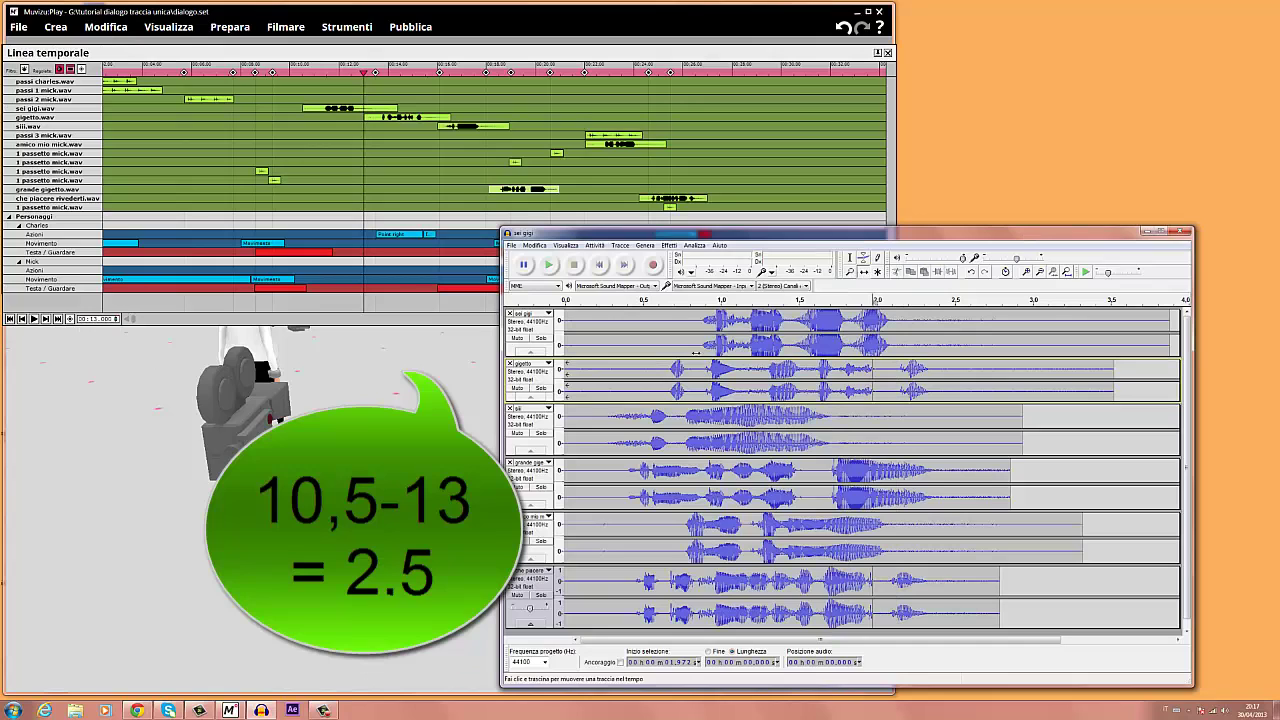
drag(617, 387, 605, 387)
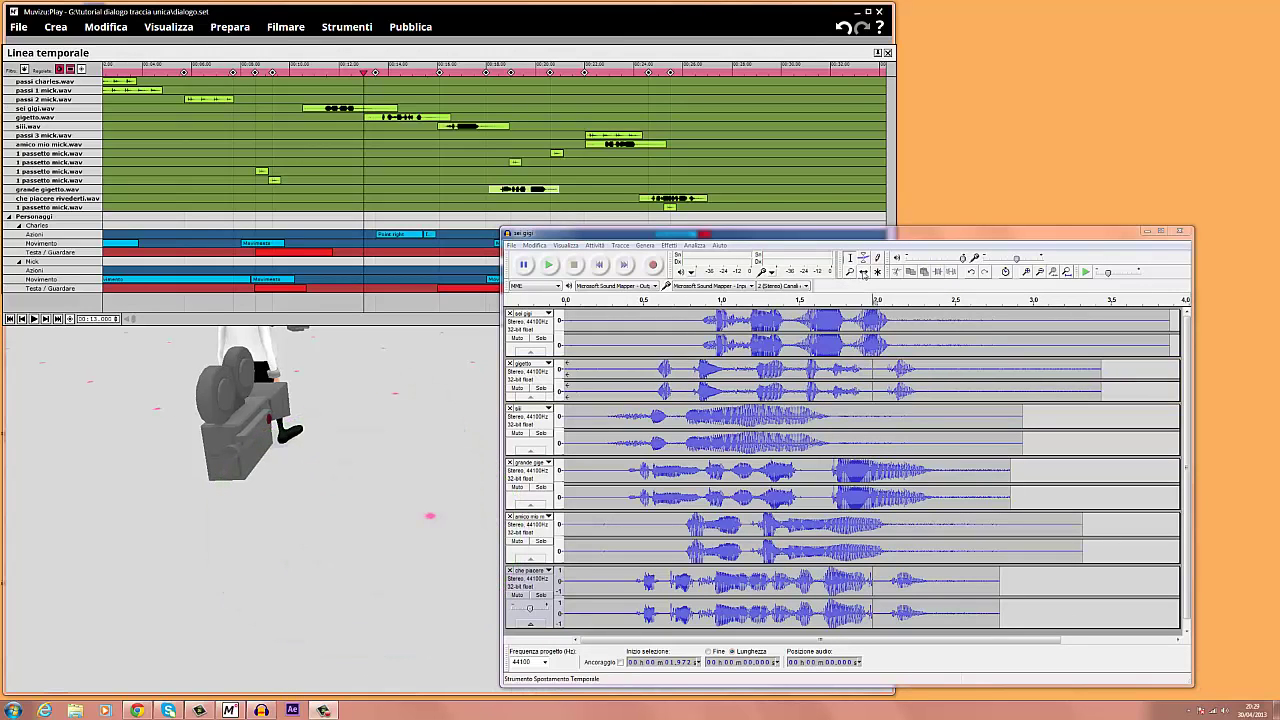
click(864, 272)
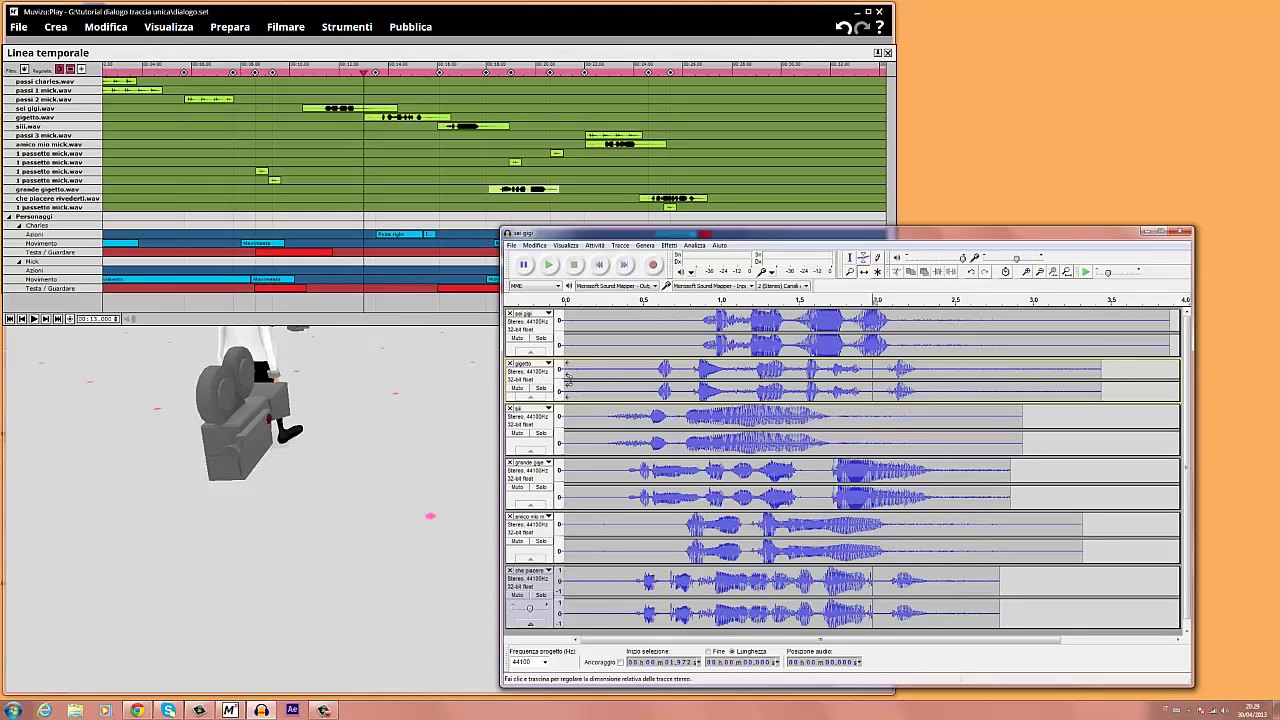
drag(575, 375, 999, 375)
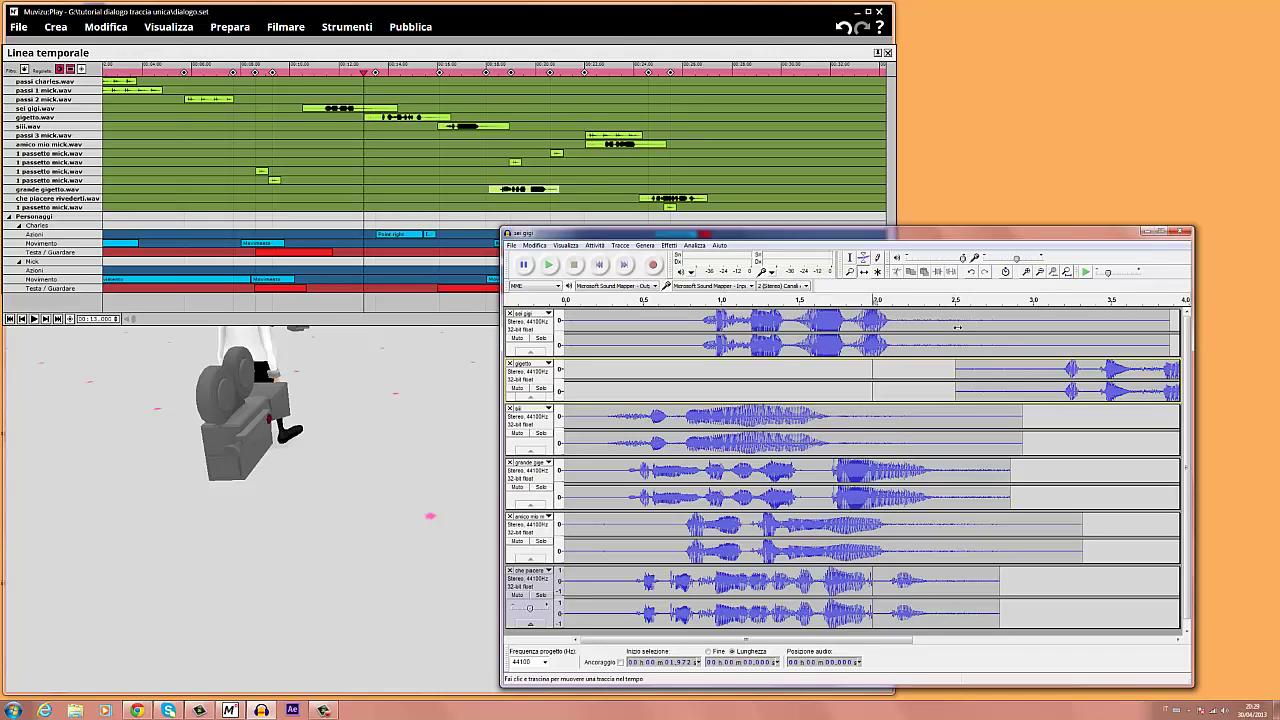
click(847, 258)
click(955, 362)
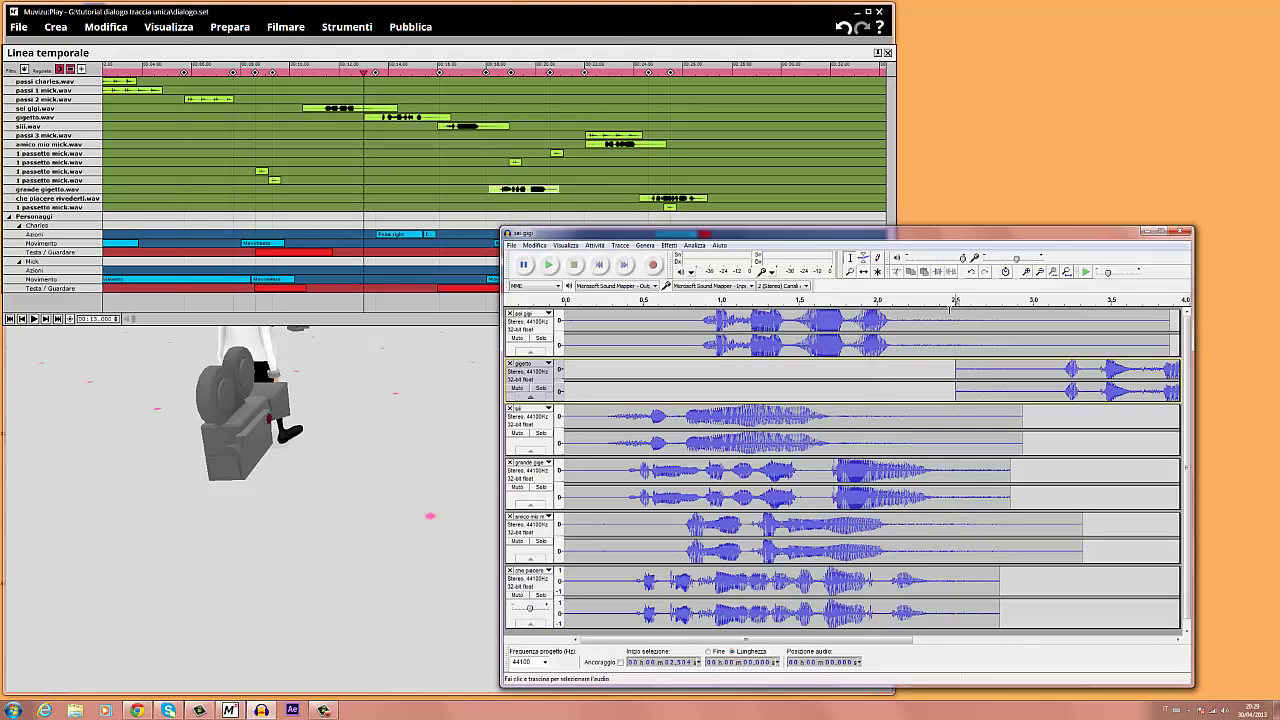
click(320, 708)
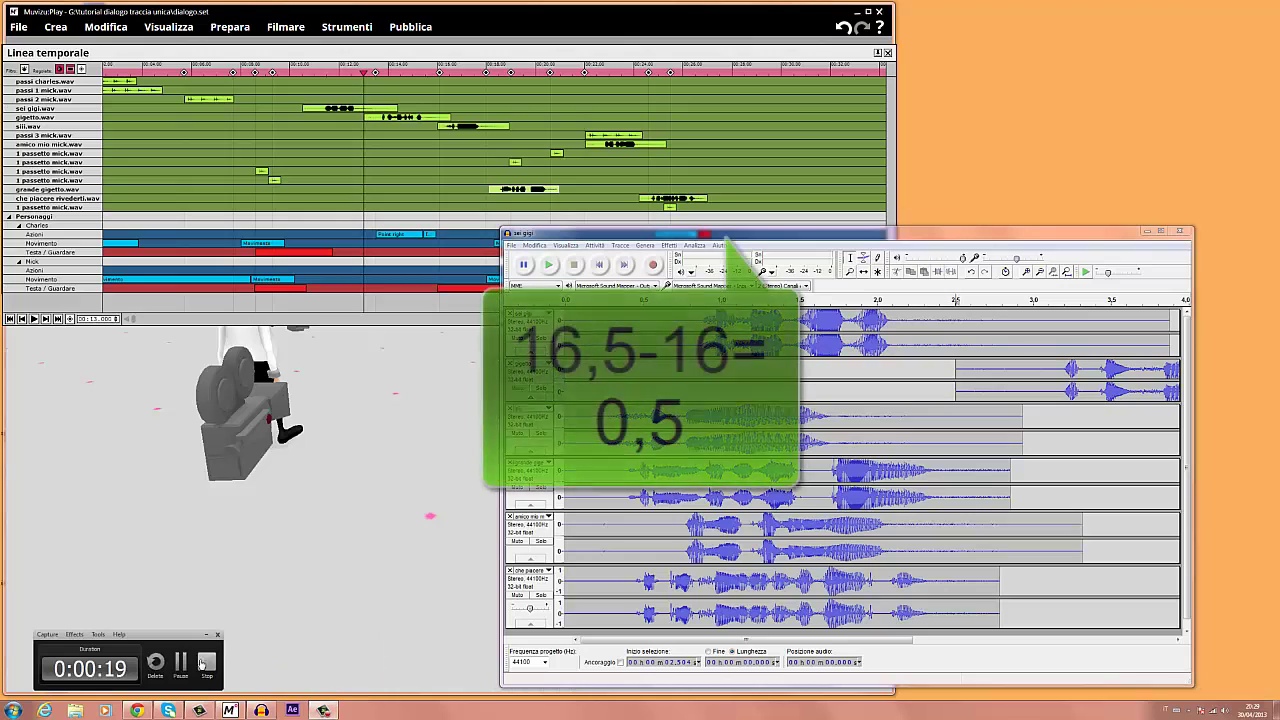
click(200, 678)
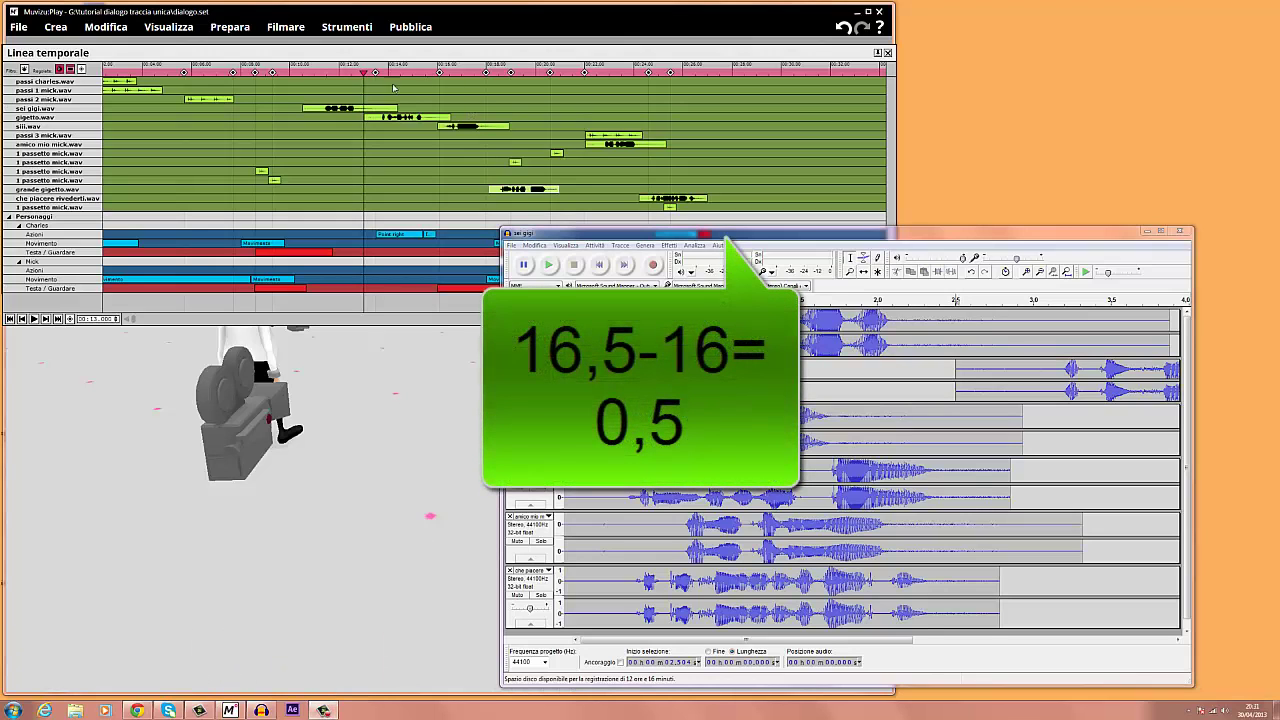
Switch to Muvizu and move the timeline playhead to the gigetto.wav clip's end at 16.5 seconds and back to the siii.wav clip's start at 16 seconds.
drag(364, 72, 449, 76)
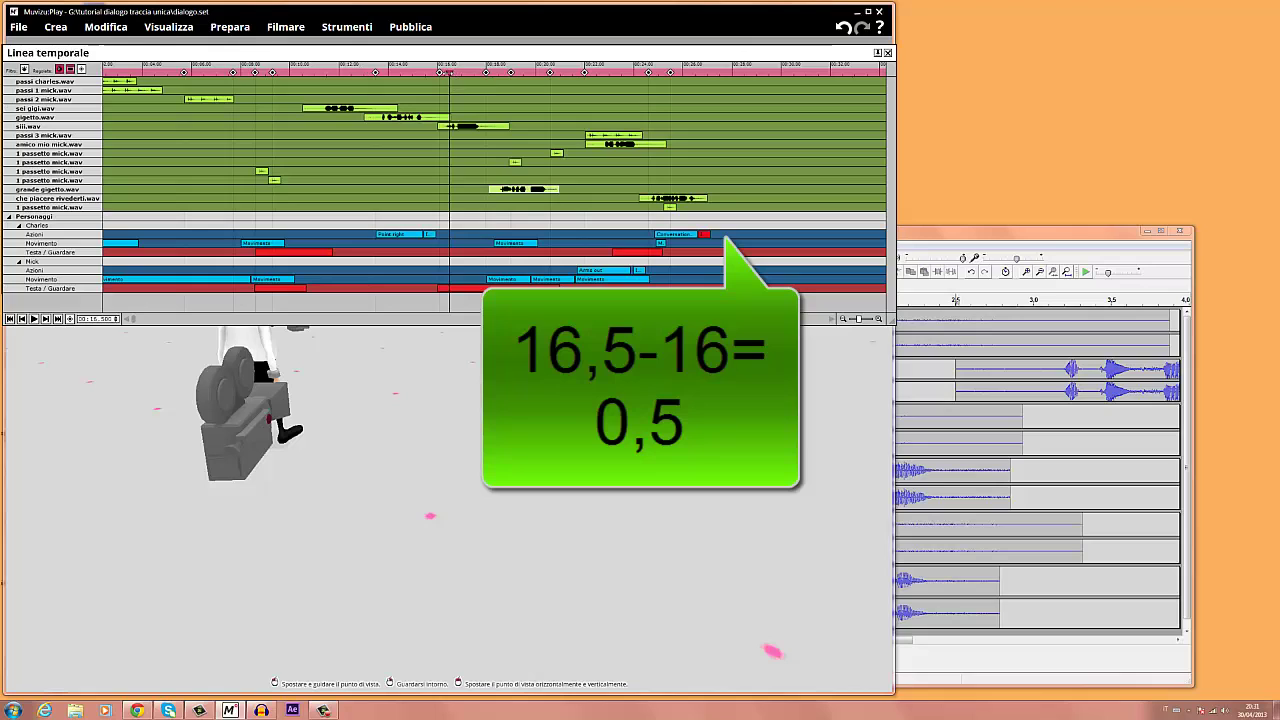
drag(449, 73, 437, 73)
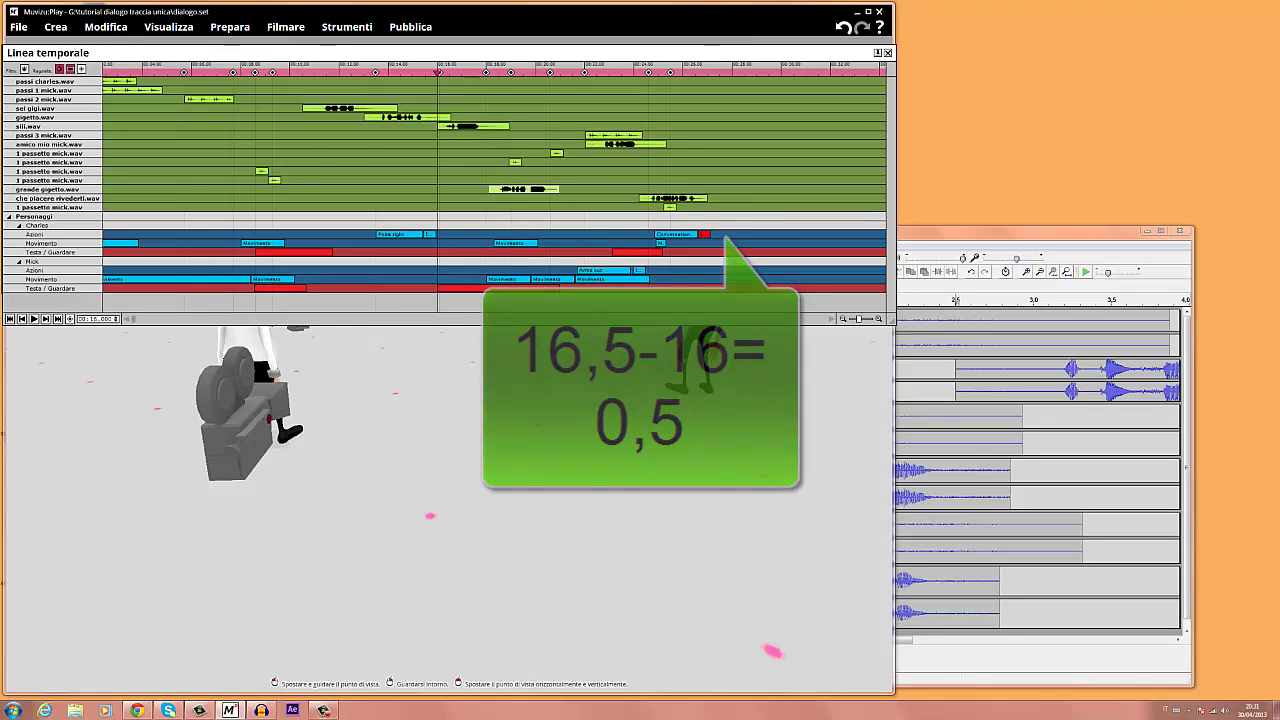
click(323, 711)
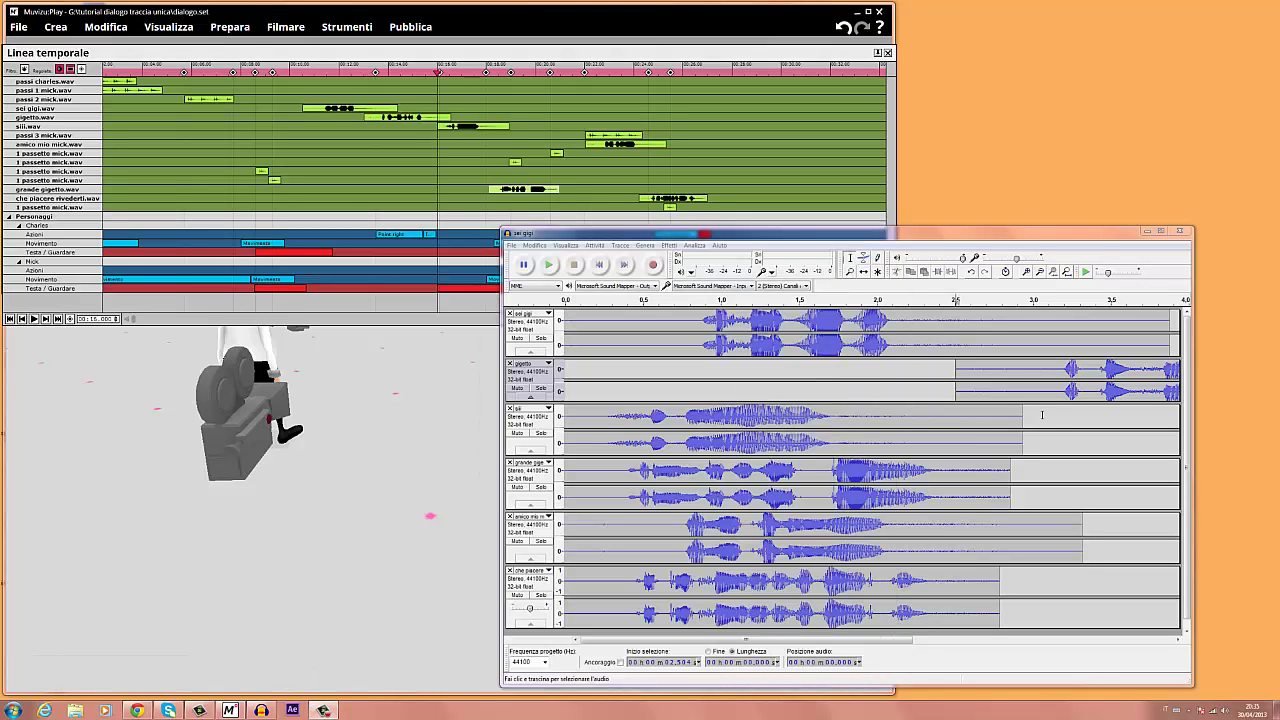
Switch to Audacity and shift the siii track in time so that it starts roughly at 5.6 seconds.
click(1040, 272)
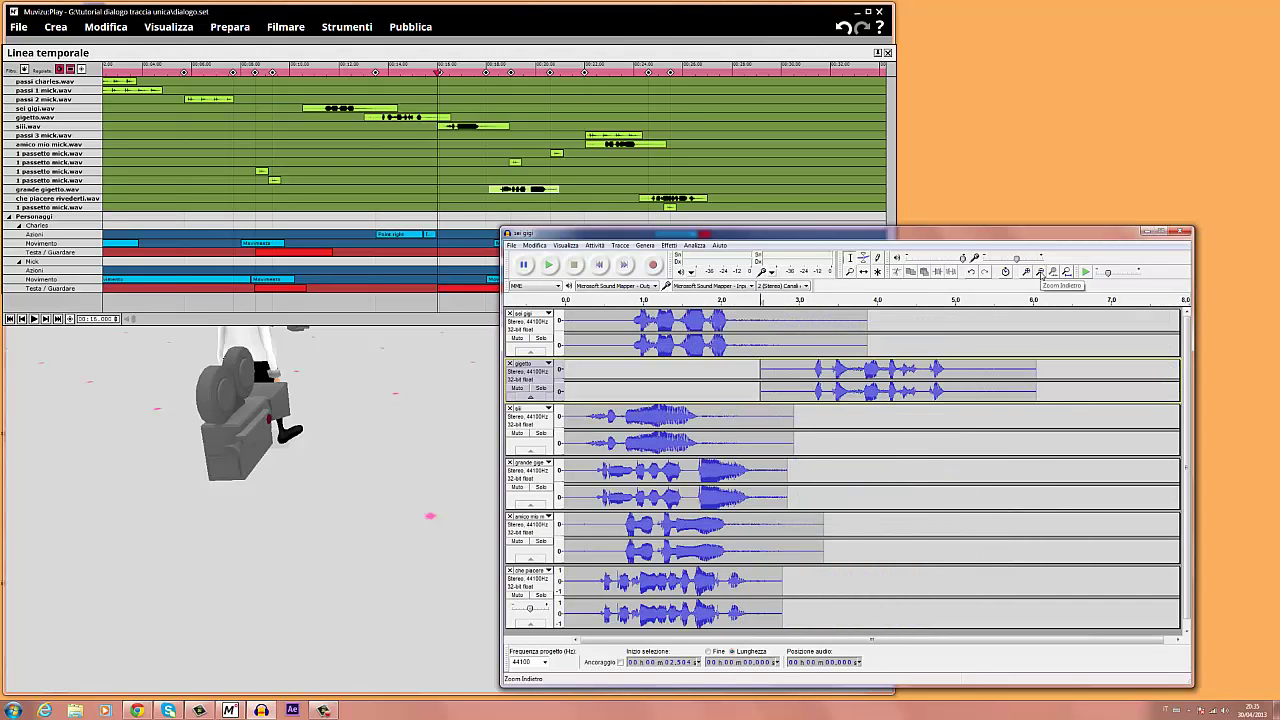
click(862, 272)
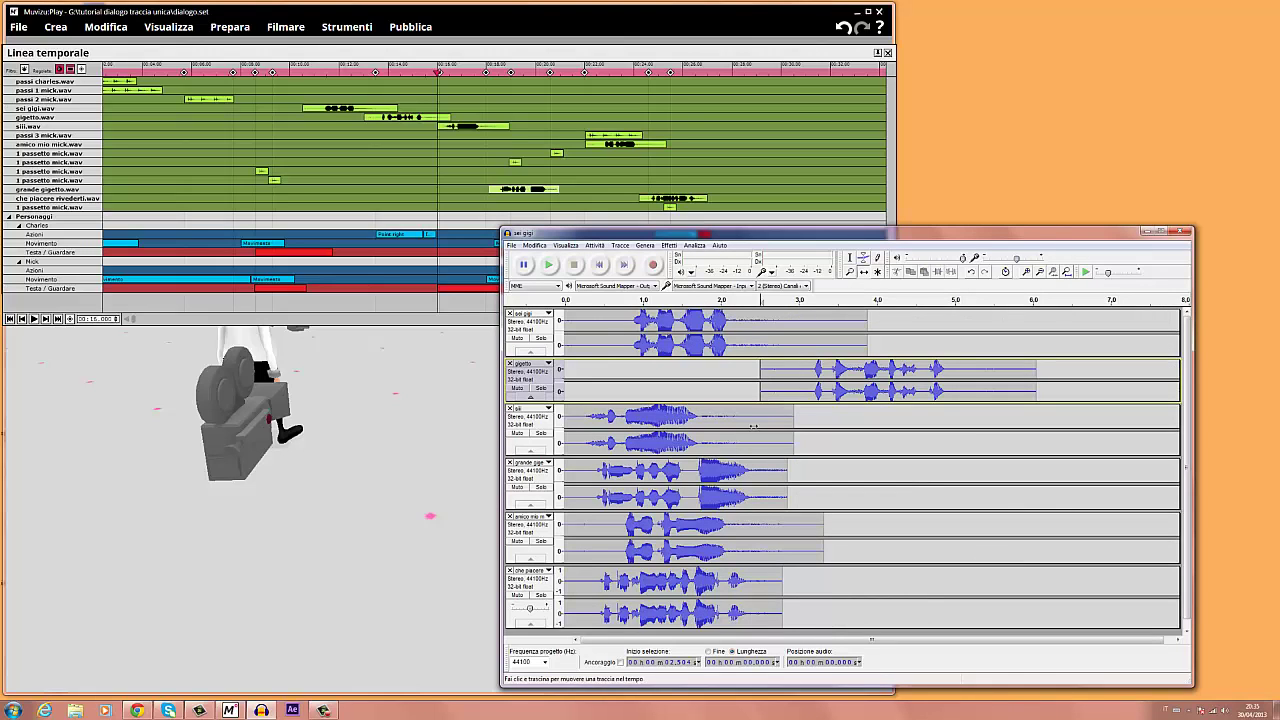
drag(744, 415, 1190, 440)
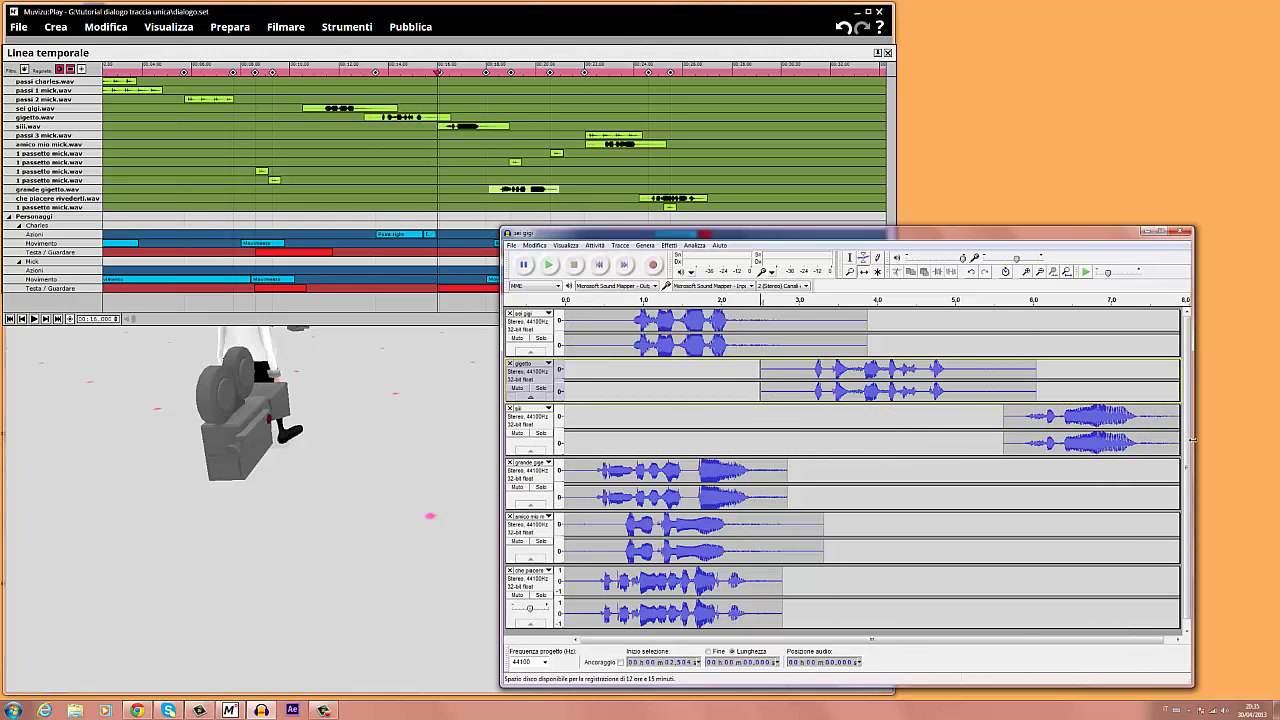
Mark about 5.5 seconds across the sei gigi, gigetto and siii tracks and align the start of the siii track to that mark.
click(1026, 272)
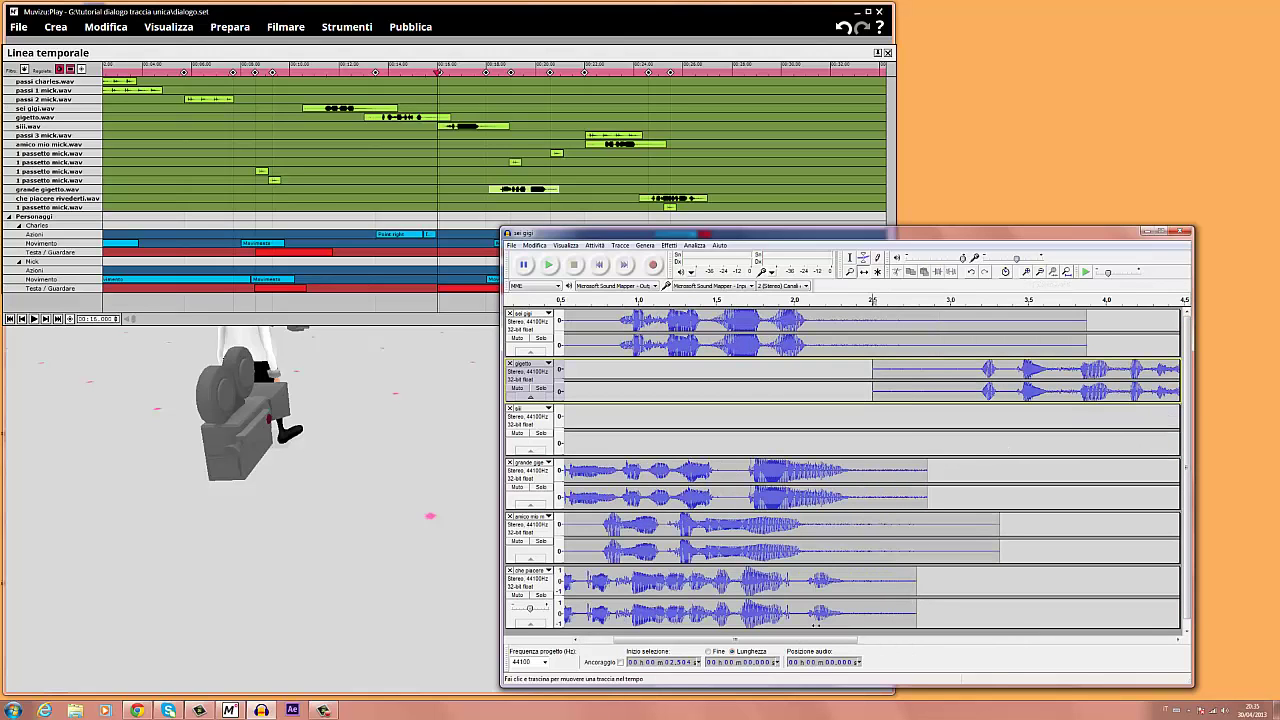
drag(776, 643, 1008, 658)
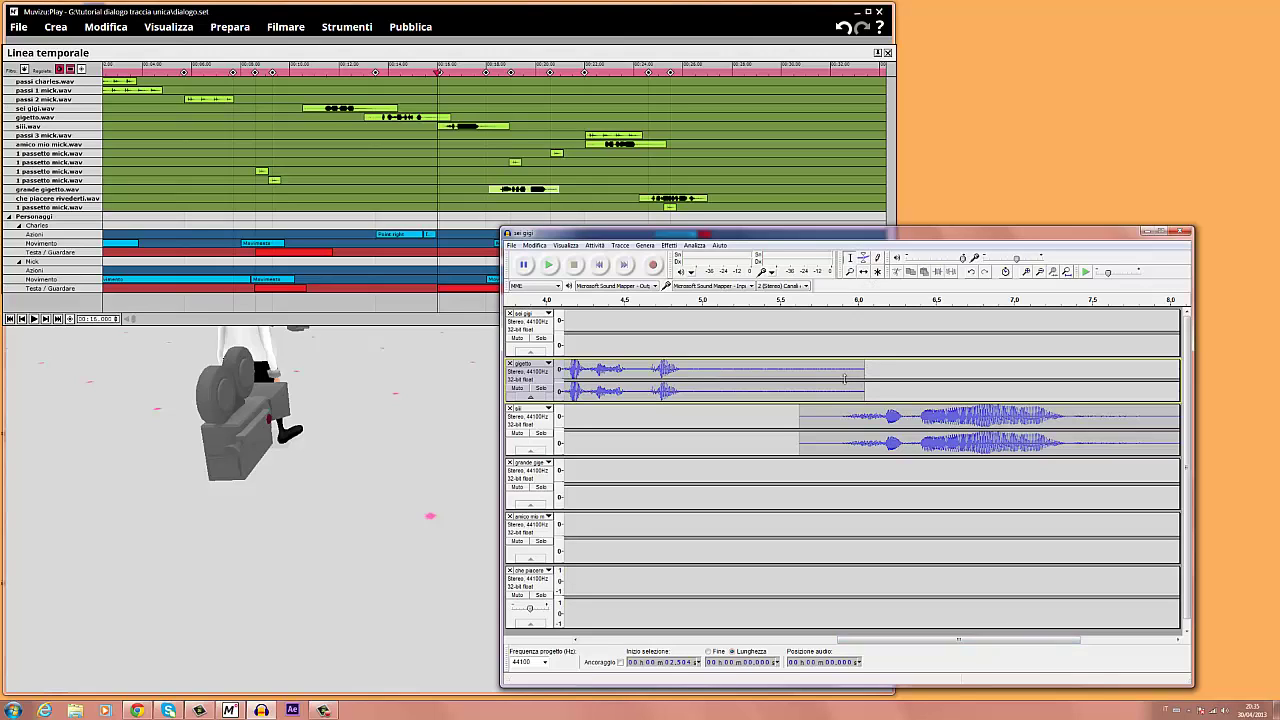
click(780, 314)
drag(779, 342, 781, 456)
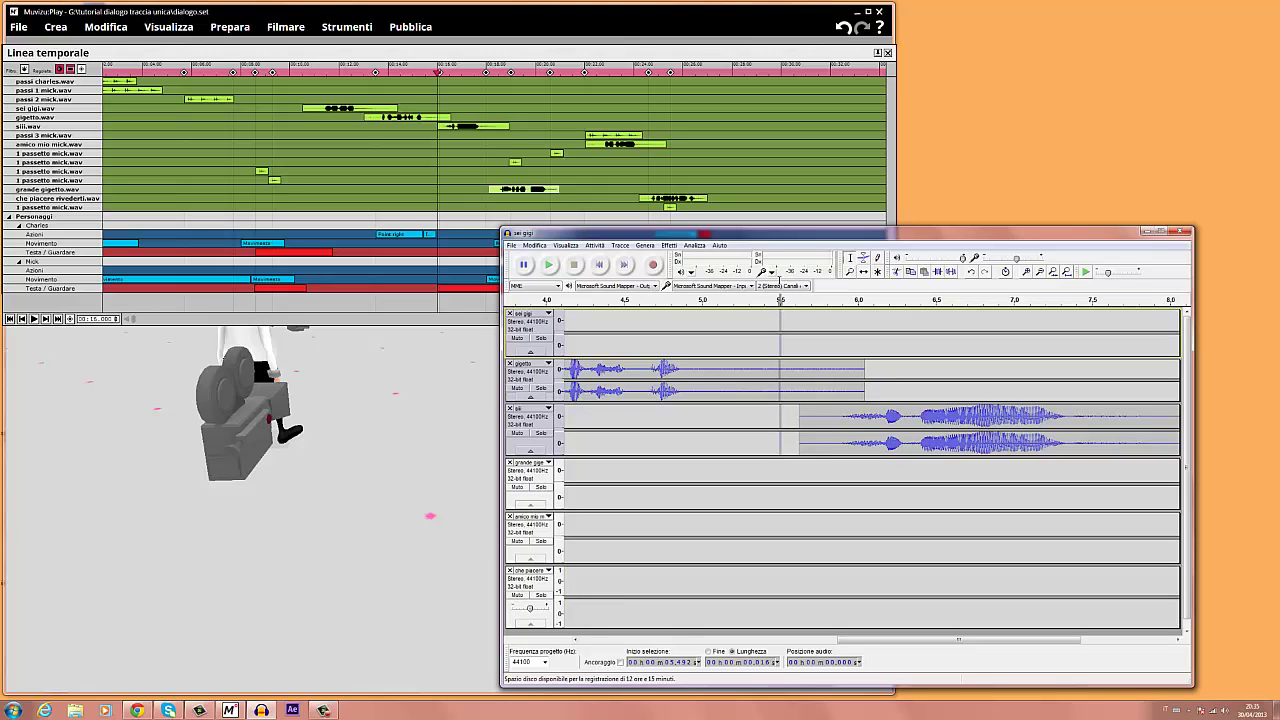
click(863, 271)
drag(840, 411, 823, 414)
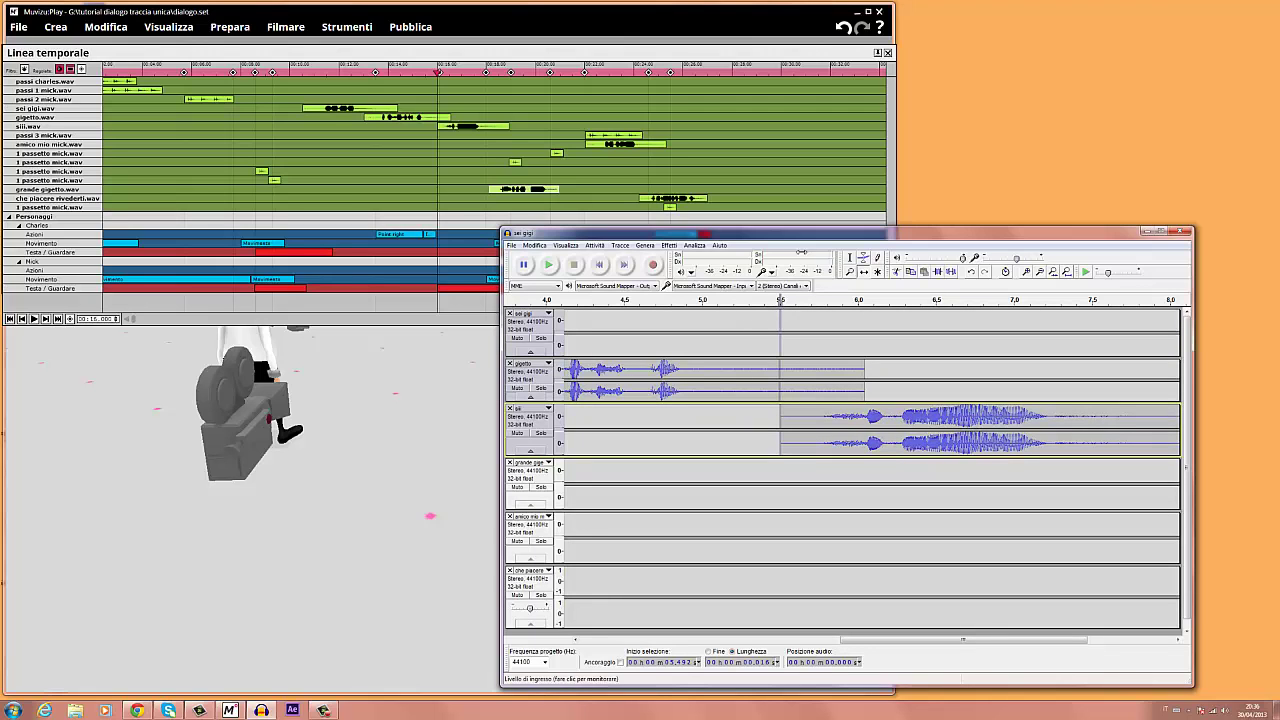
click(323, 710)
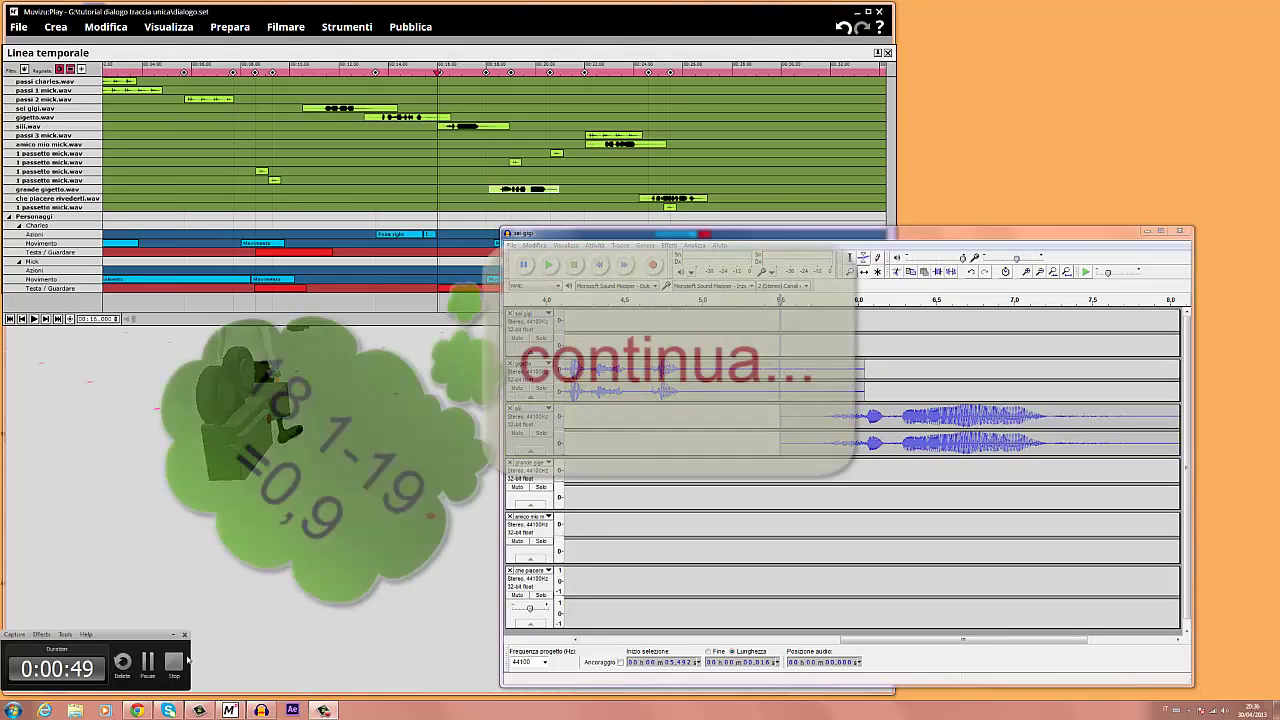